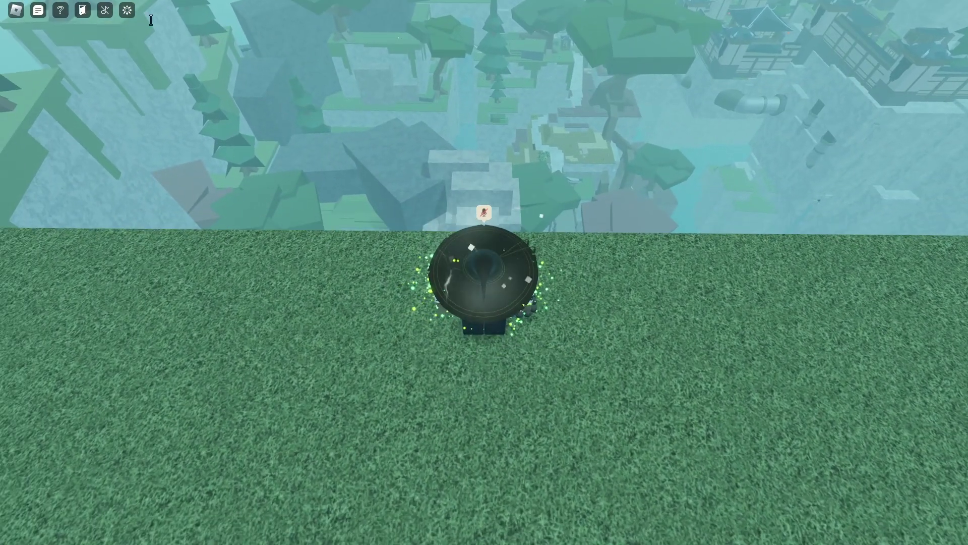
Step: Turn Cinematic Mode off in the game settings to restore the HUD and show the network stats overlay
click(127, 10)
click(540, 225)
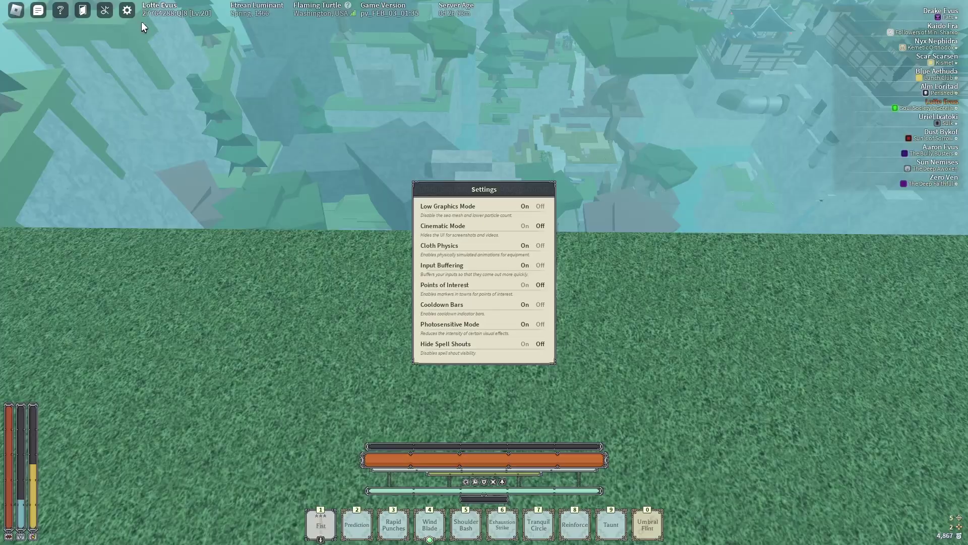
click(127, 10)
key(ctrl+shift+F3)
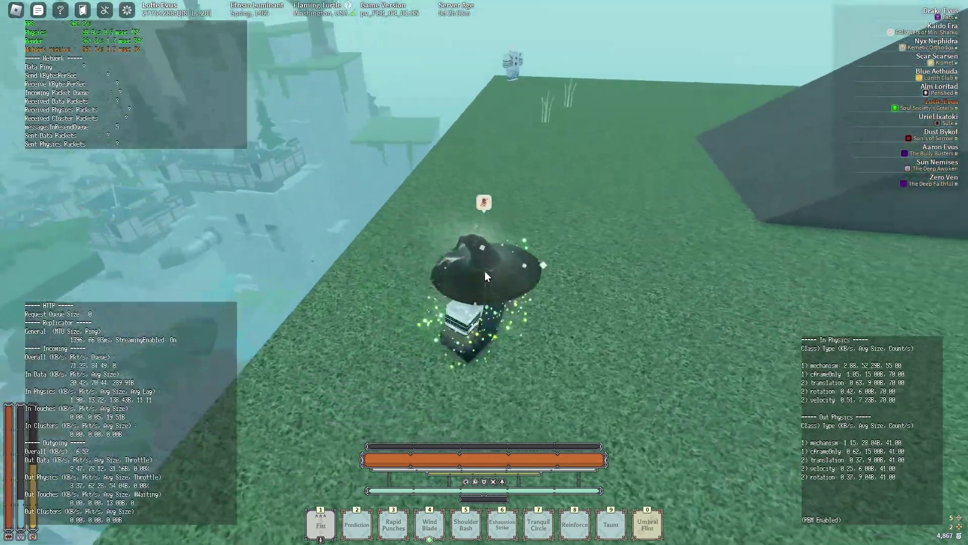
Step: Check the inventory, then use the Umbral Flint to light a campfire on the grass
key(grave)
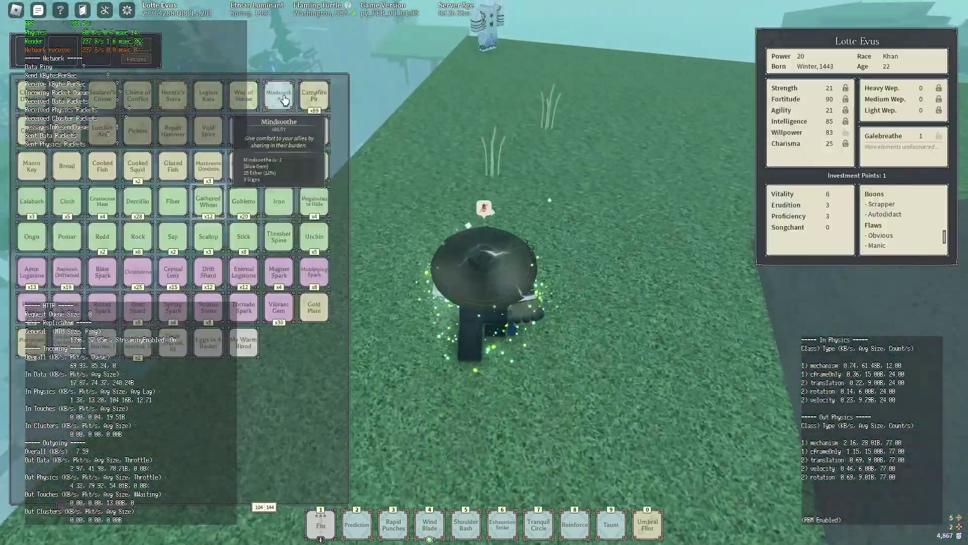
key(grave)
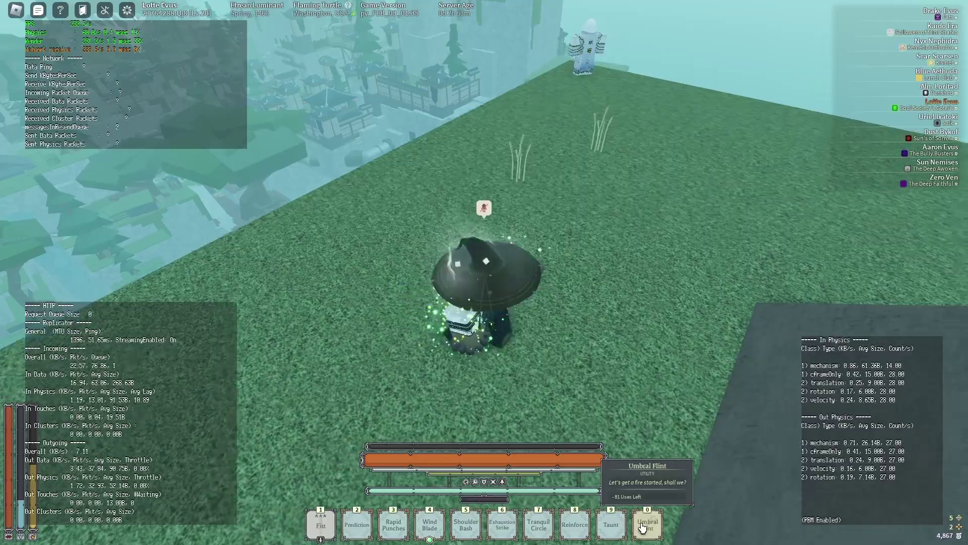
click(642, 528)
click(670, 432)
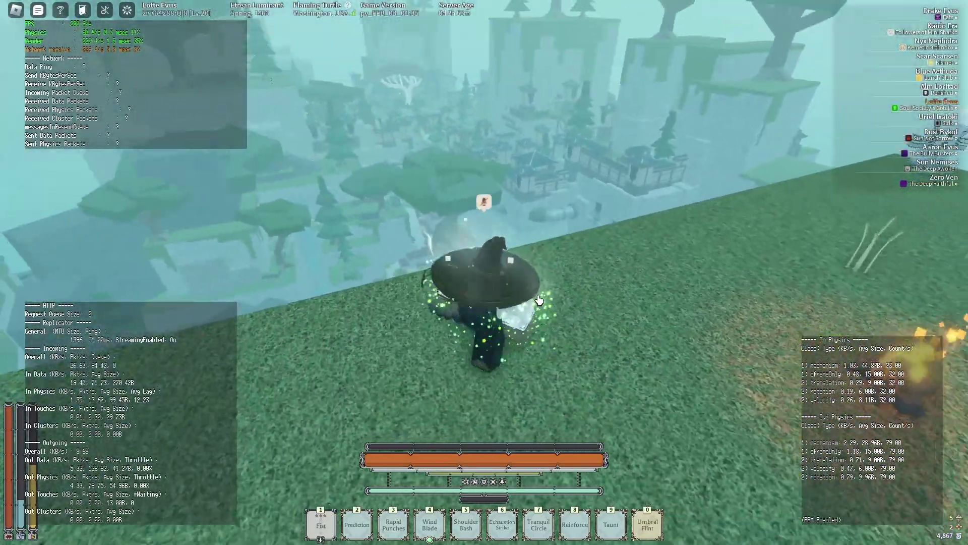
key(Escape)
click(430, 102)
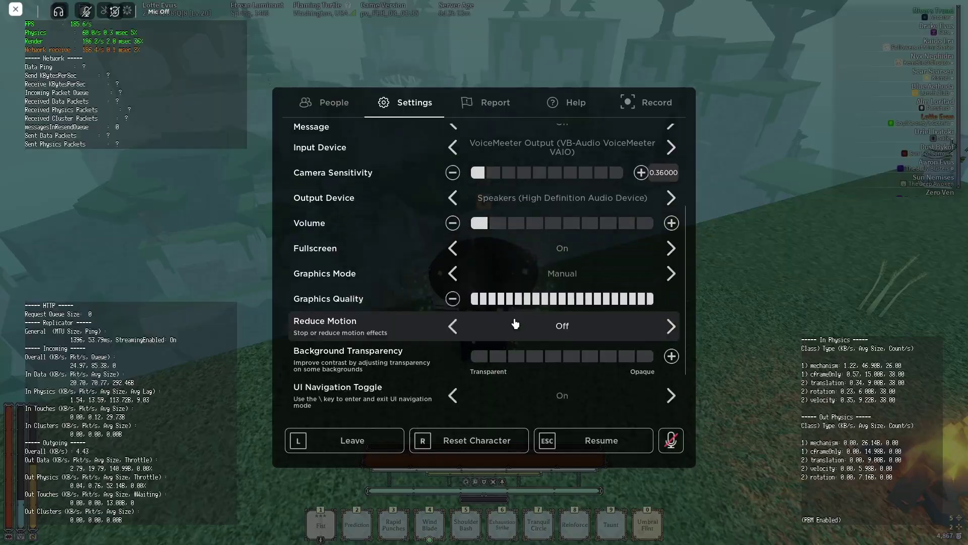
scroll(515, 323, down, 1)
key(Escape)
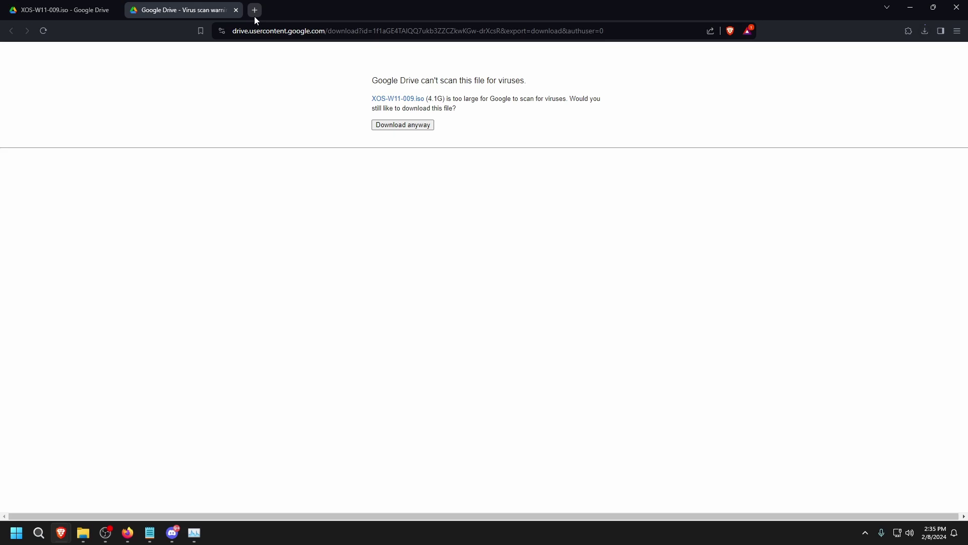
Step: Close the Rufus installer's Save As prompt and go back to the Google Drive virus-scan page for XOS-W11-009.iso
click(172, 533)
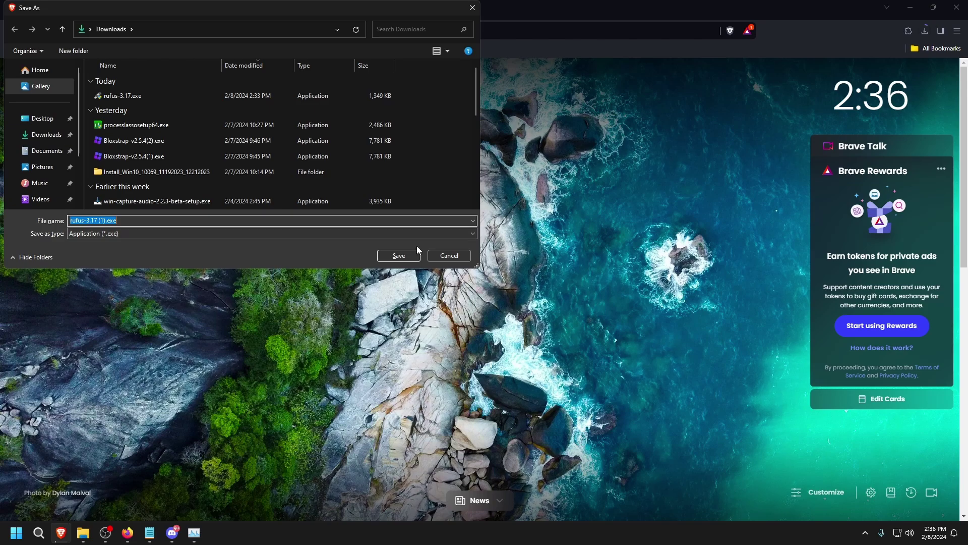
click(411, 254)
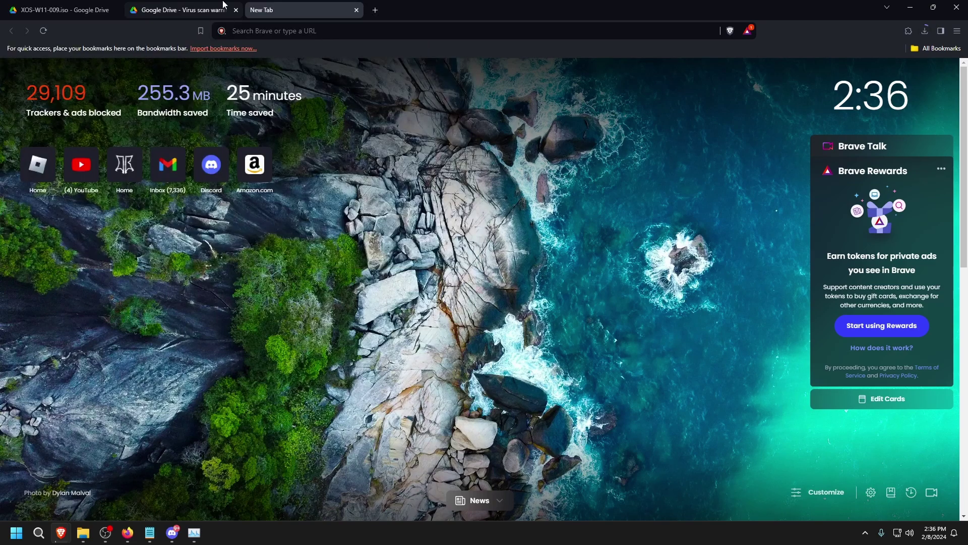
click(181, 9)
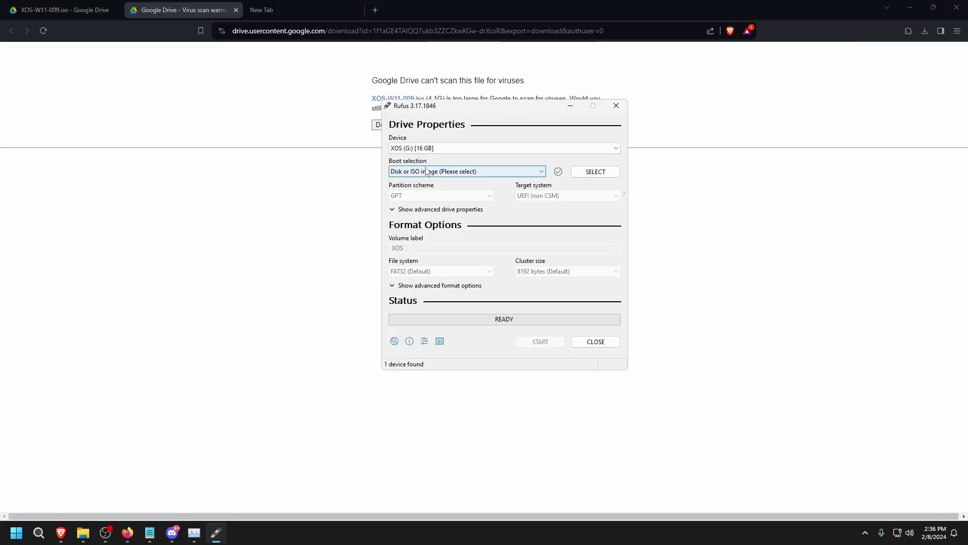
Step: Load XOS-W11-009.iso as the Disk or ISO image boot source and flash it to XOS (G:)
click(427, 172)
click(429, 173)
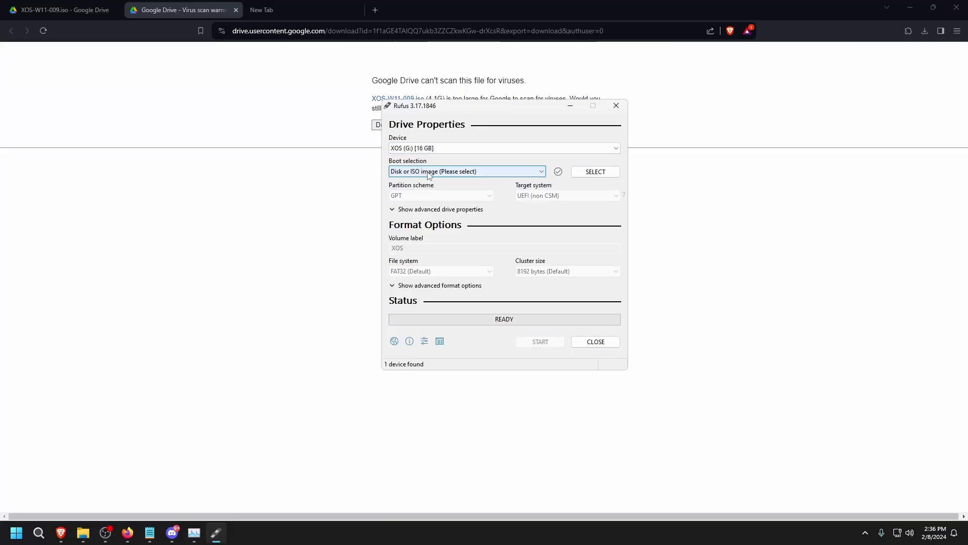
click(585, 171)
click(503, 210)
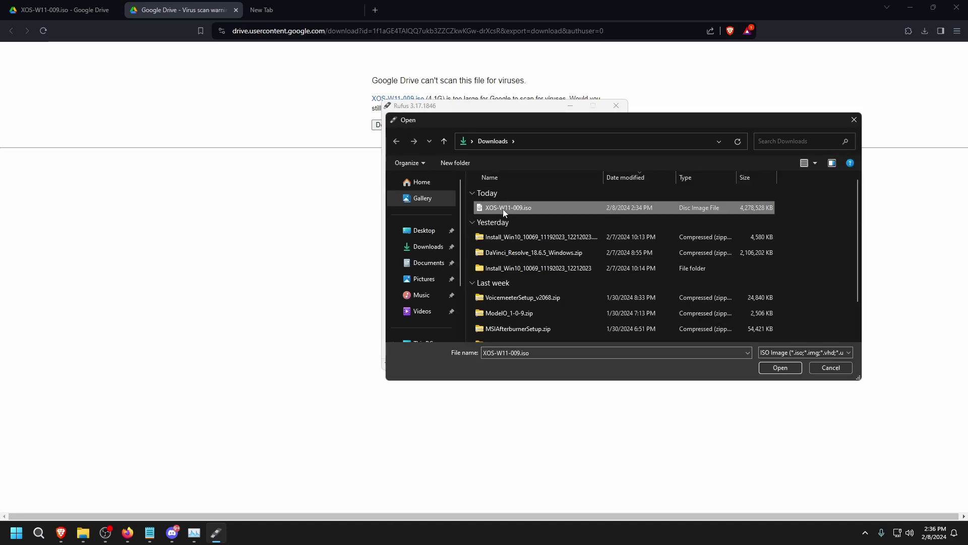
double_click(503, 209)
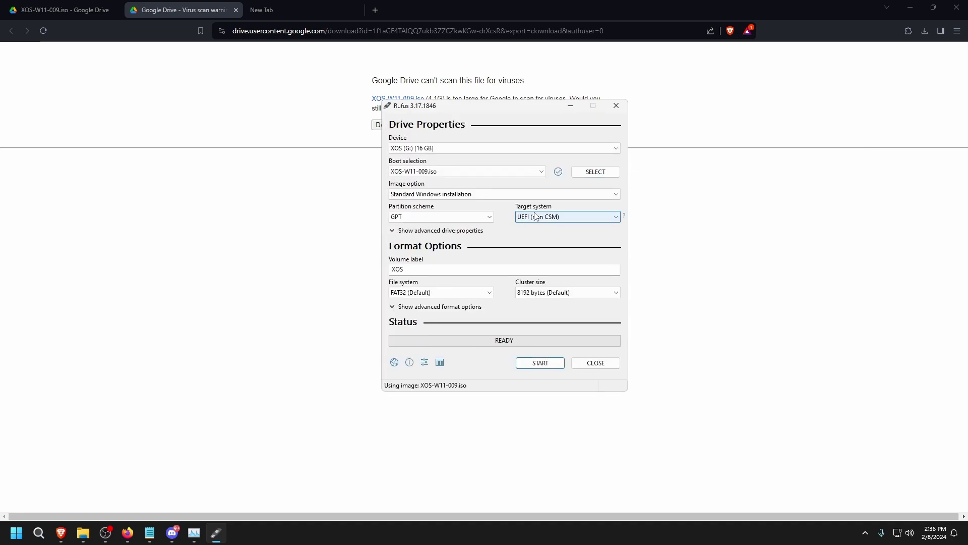
click(538, 364)
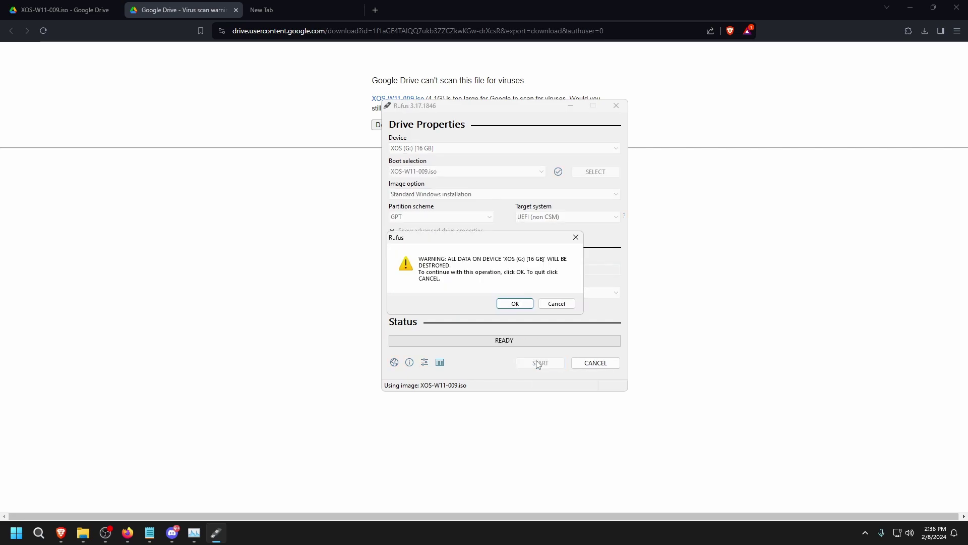
click(515, 303)
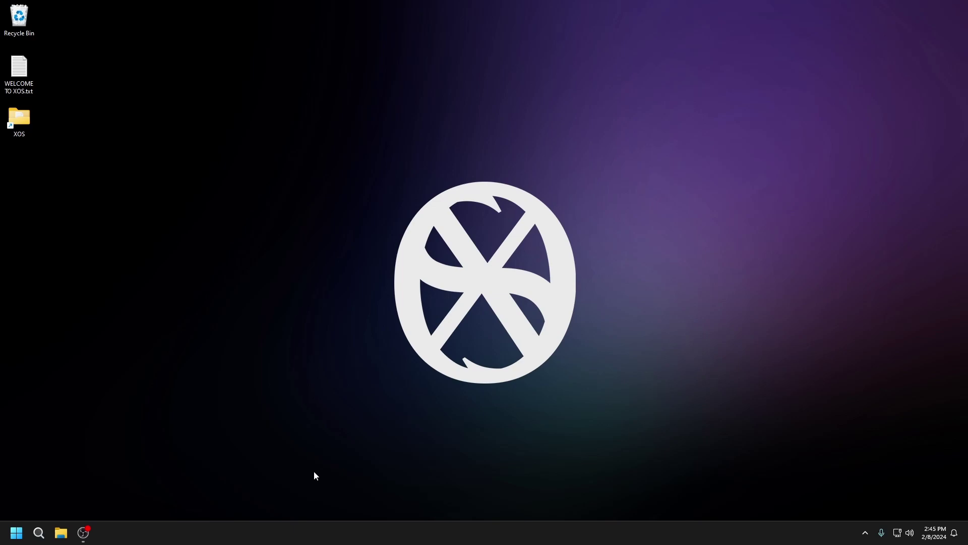
right_click(316, 529)
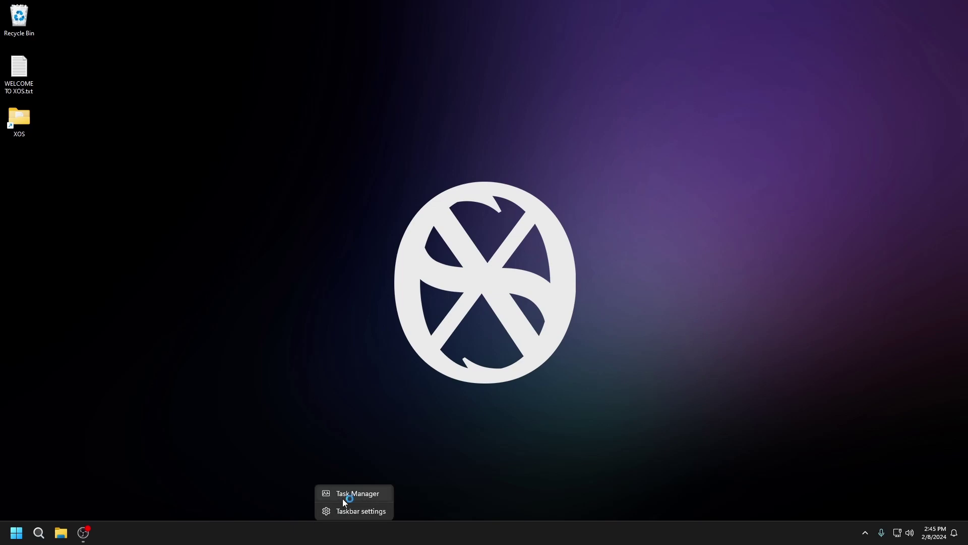
click(343, 496)
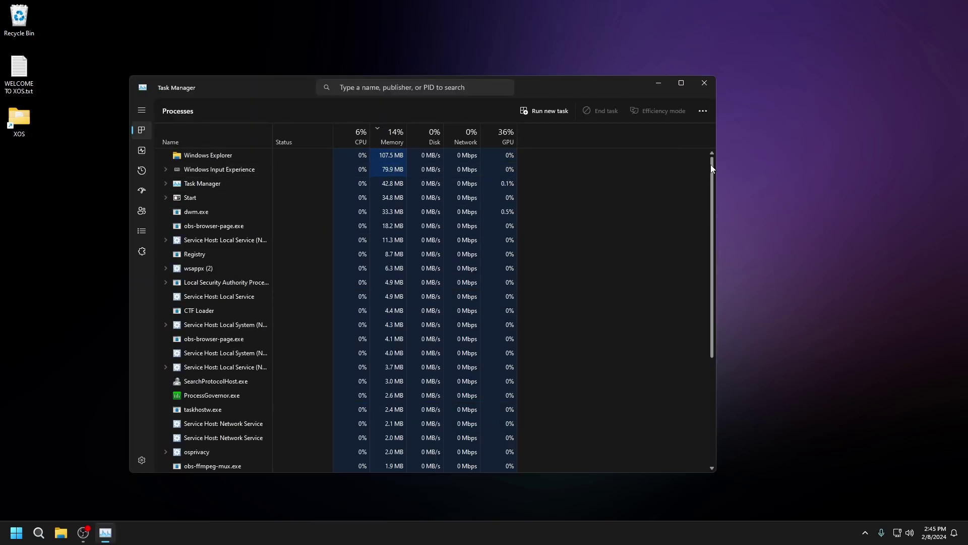
drag(712, 168, 754, 423)
click(144, 144)
click(208, 141)
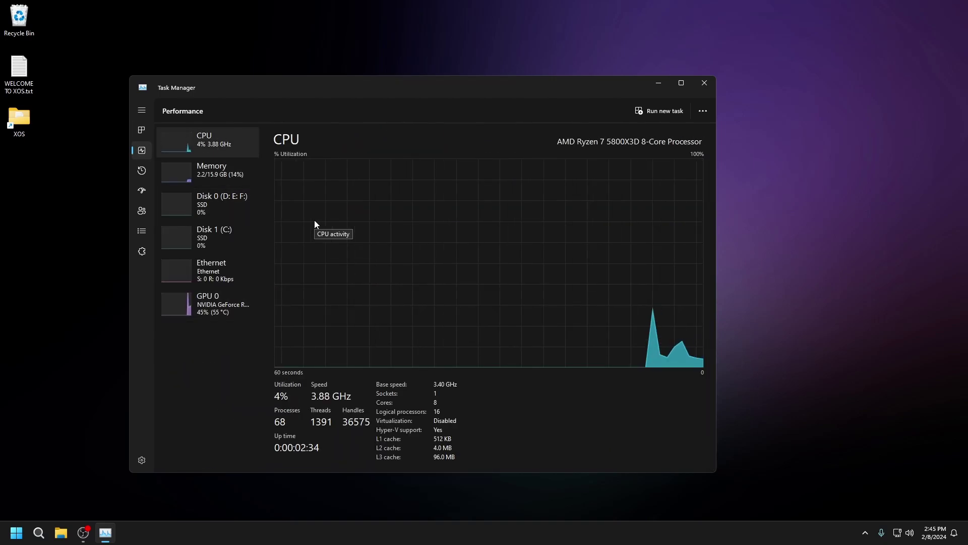
click(230, 184)
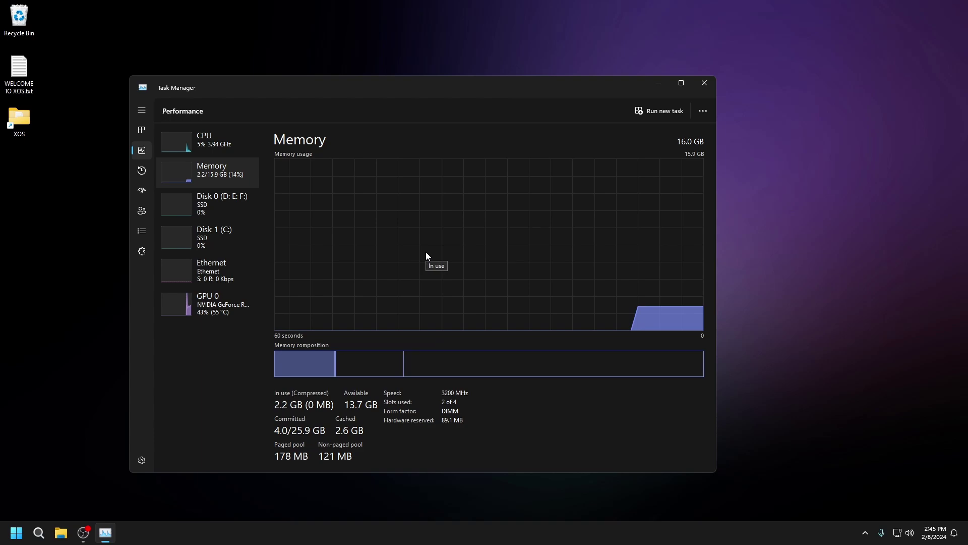
click(235, 302)
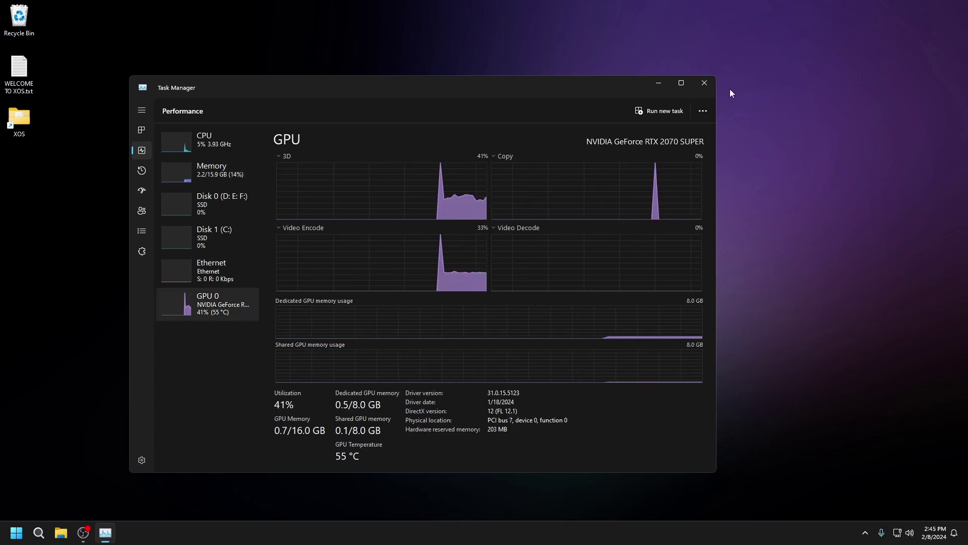
click(703, 83)
Step: Open C:\XOS\1-setup-gpu-drivers and accept NVCleanstall's recommended best driver for the RTX 2070 SUPER
double_click(30, 123)
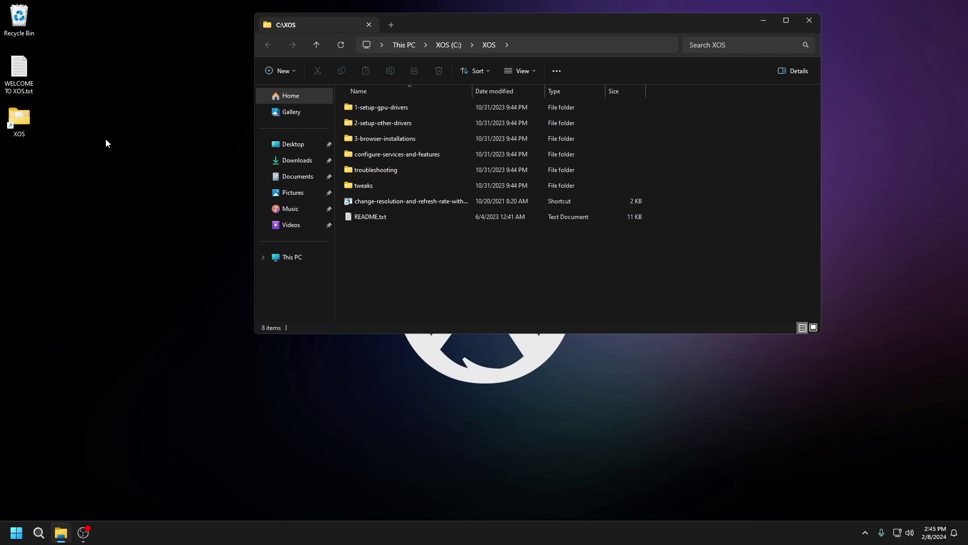
double_click(408, 105)
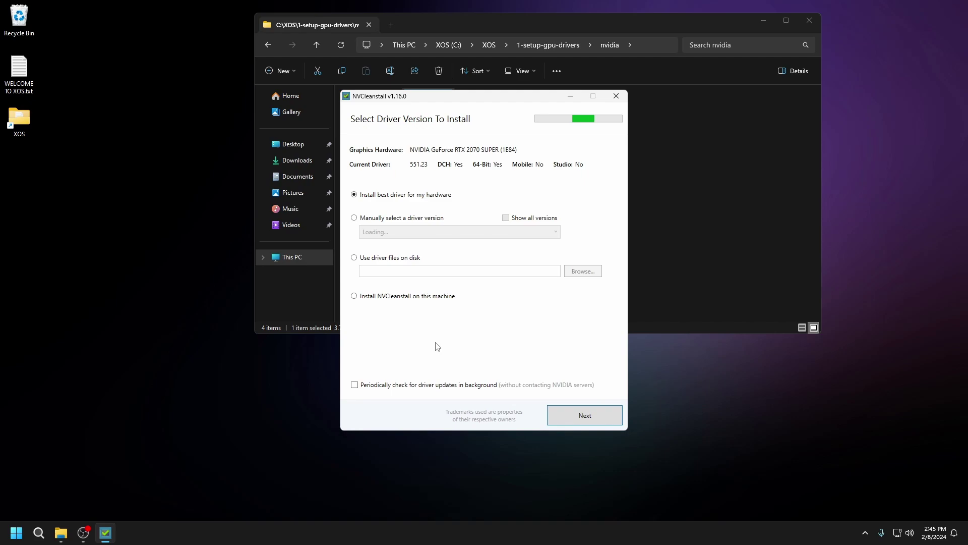
click(597, 423)
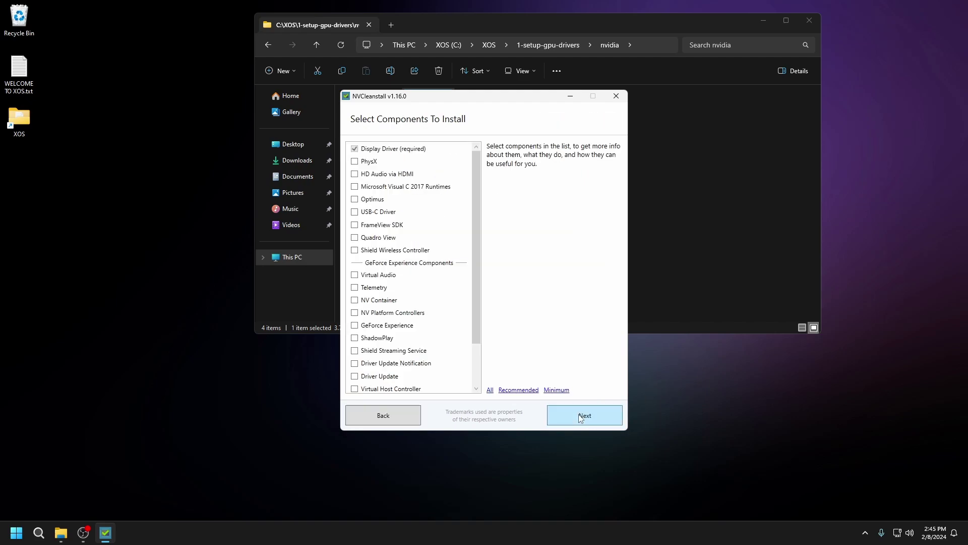
Step: Keep only the required Display Driver component after reviewing ShadowPlay and GeForce Experience, and continue
scroll(421, 281, down, 1)
click(406, 288)
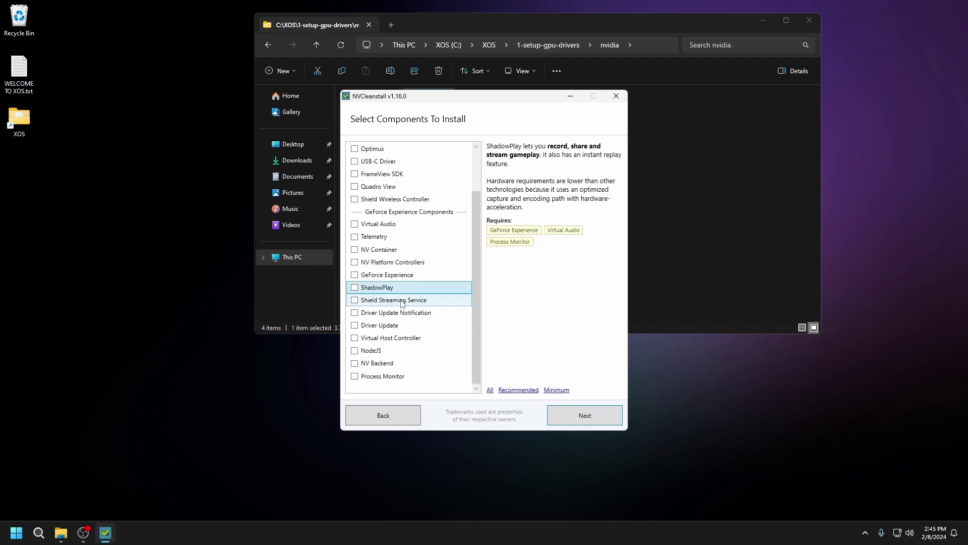
click(357, 274)
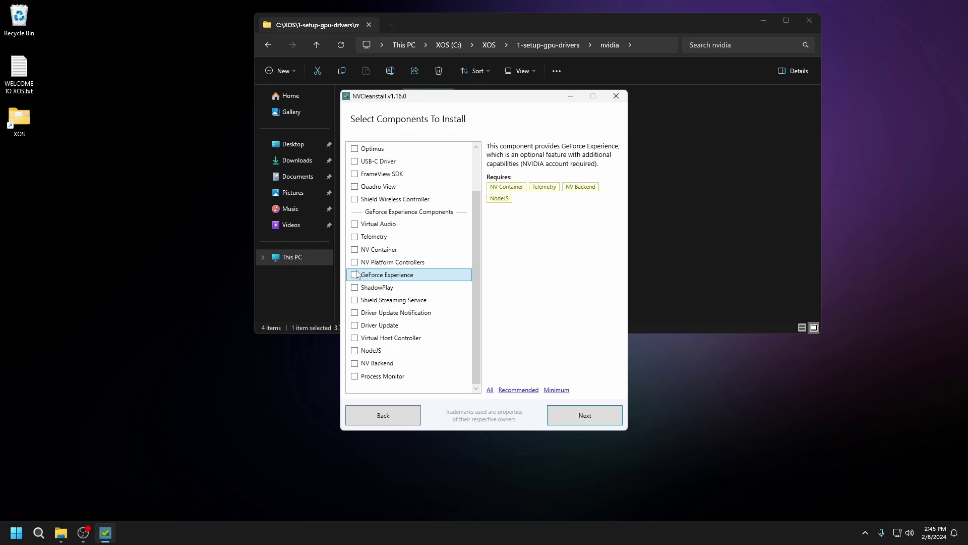
click(364, 287)
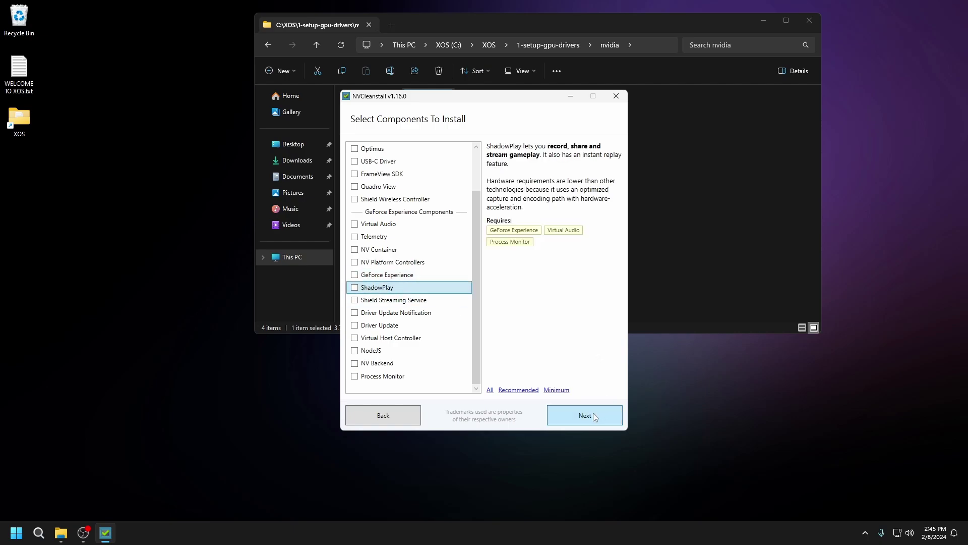
click(594, 412)
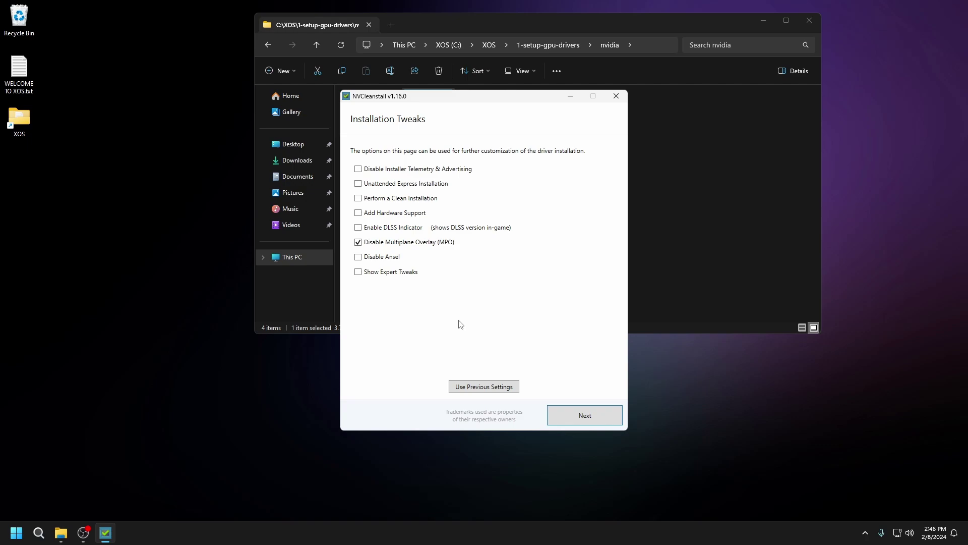
Step: Enable Disable Driver Telemetry and Easy-Anti-Cheat-compatible signing, then build the customized driver package
click(395, 272)
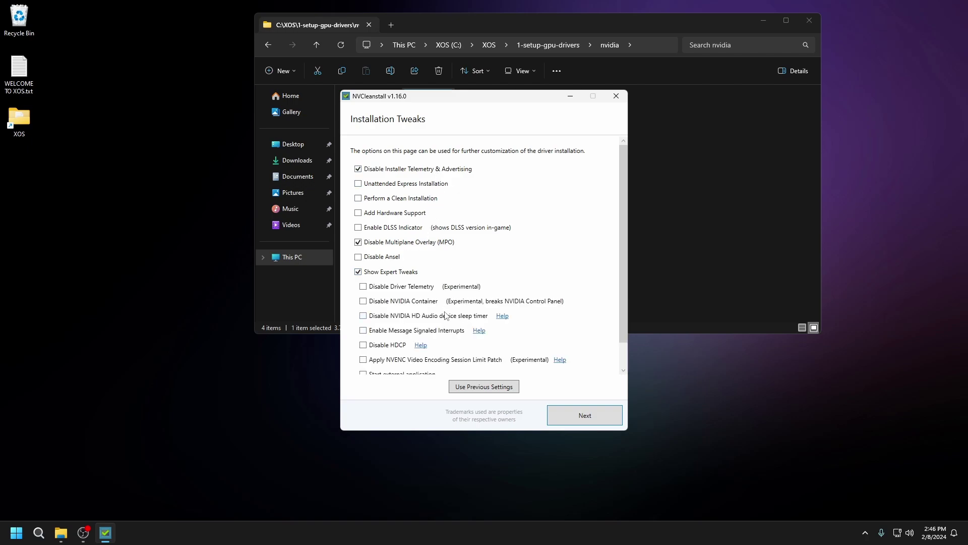
click(418, 287)
scroll(427, 290, down, 2)
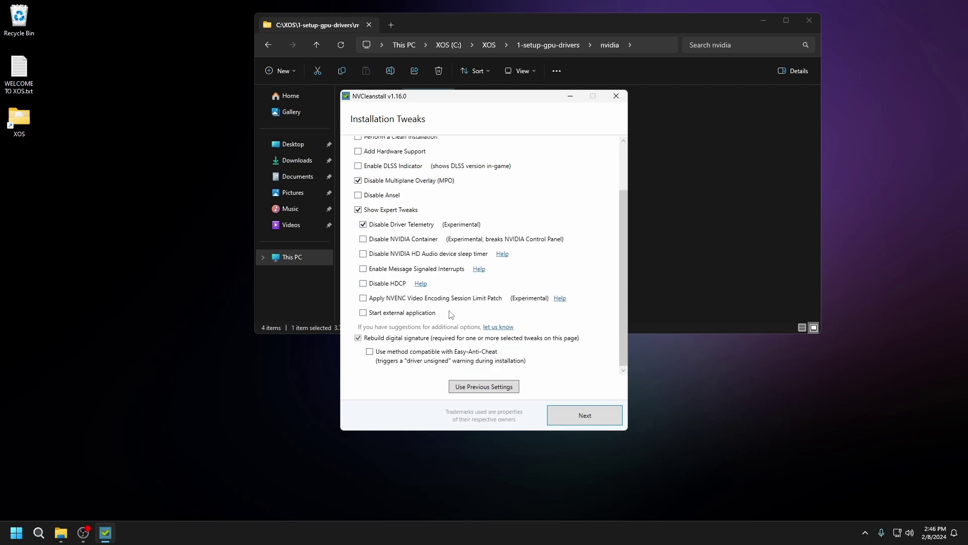
click(431, 351)
scroll(431, 345, down, 1)
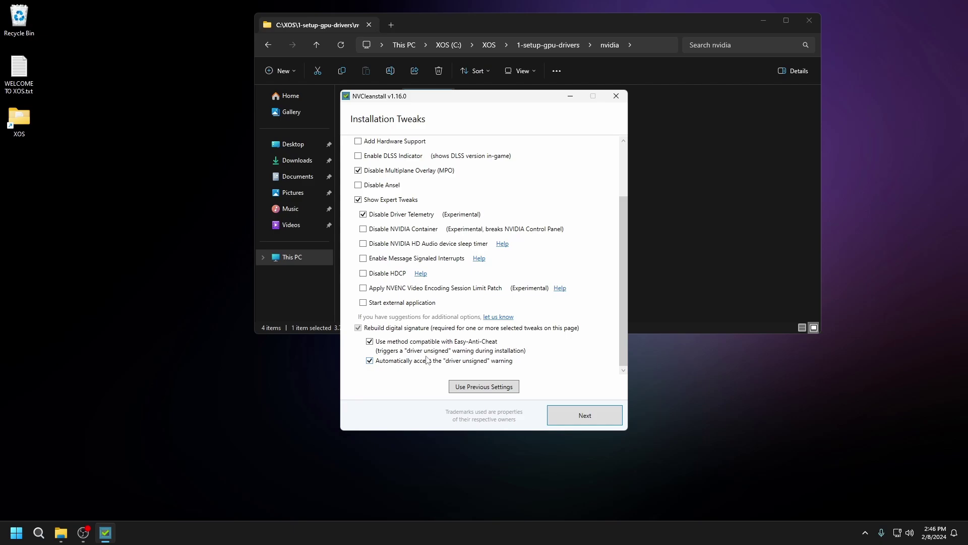
click(589, 421)
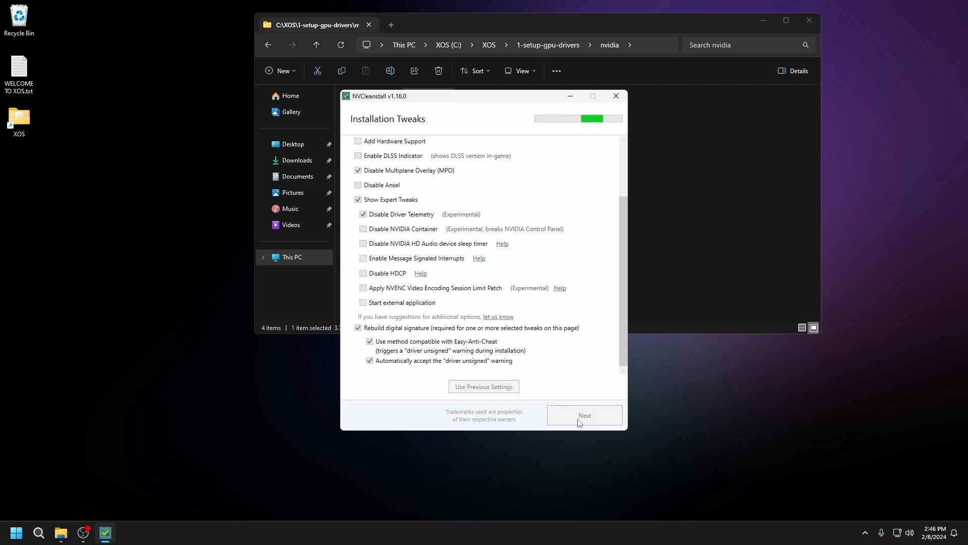
Step: Install the customized NVIDIA 551.23 driver, accepting the license and using Express installation
click(381, 197)
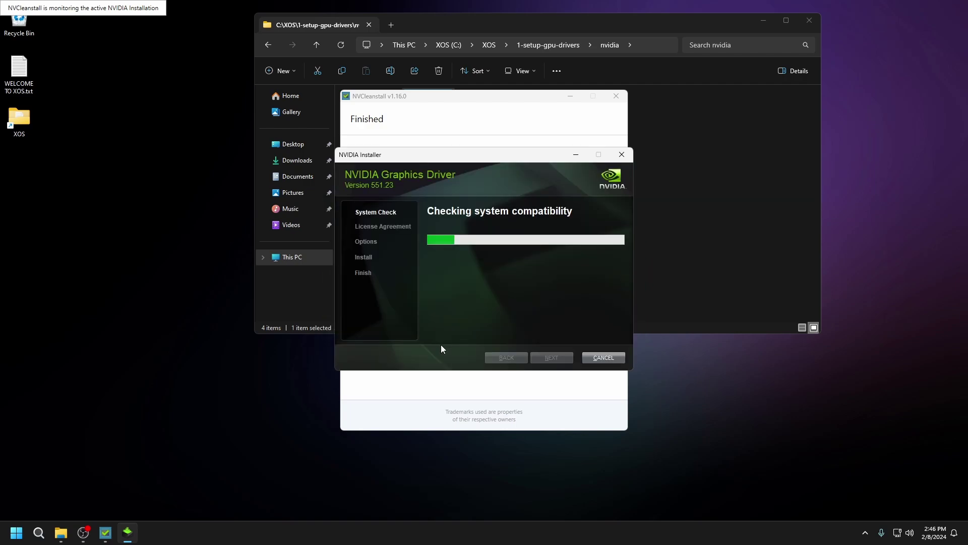
click(536, 361)
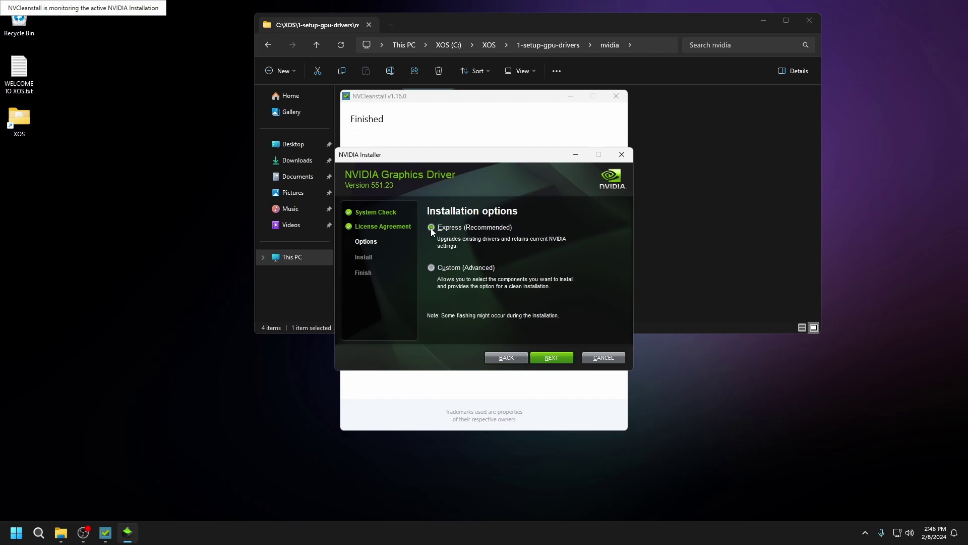
click(552, 358)
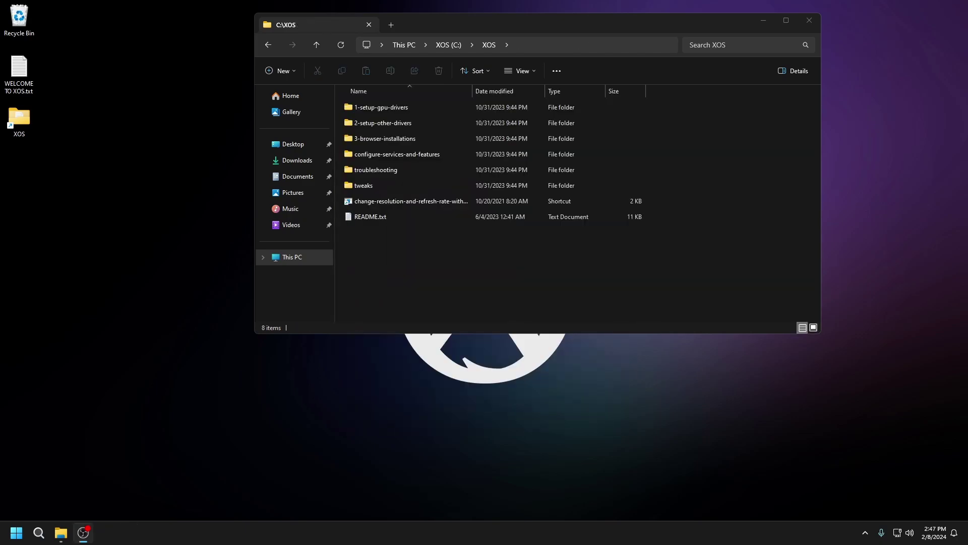
Step: Run FirefoxInstaller.exe from 3-browser-installations, decline the primary-browser prompt, and bring File Explorer back
double_click(402, 140)
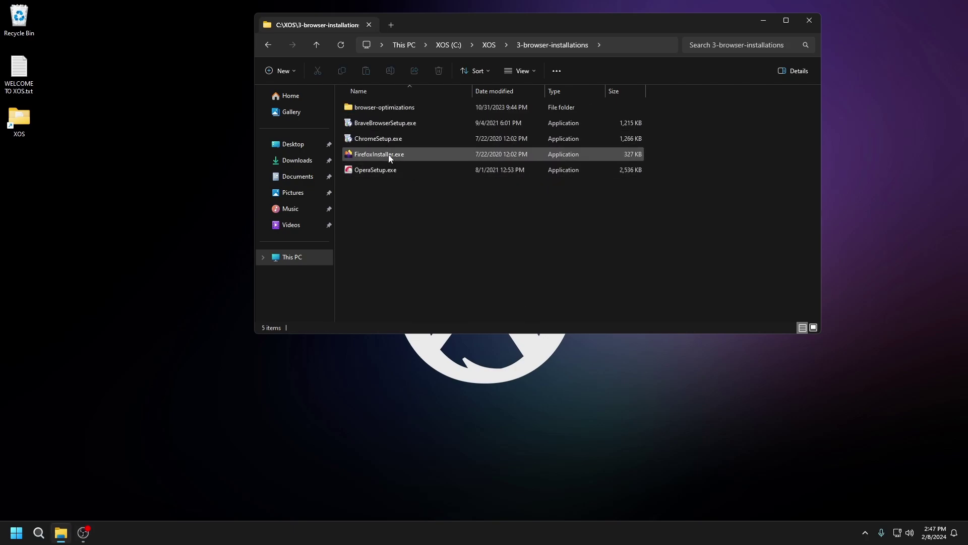
click(390, 156)
double_click(388, 153)
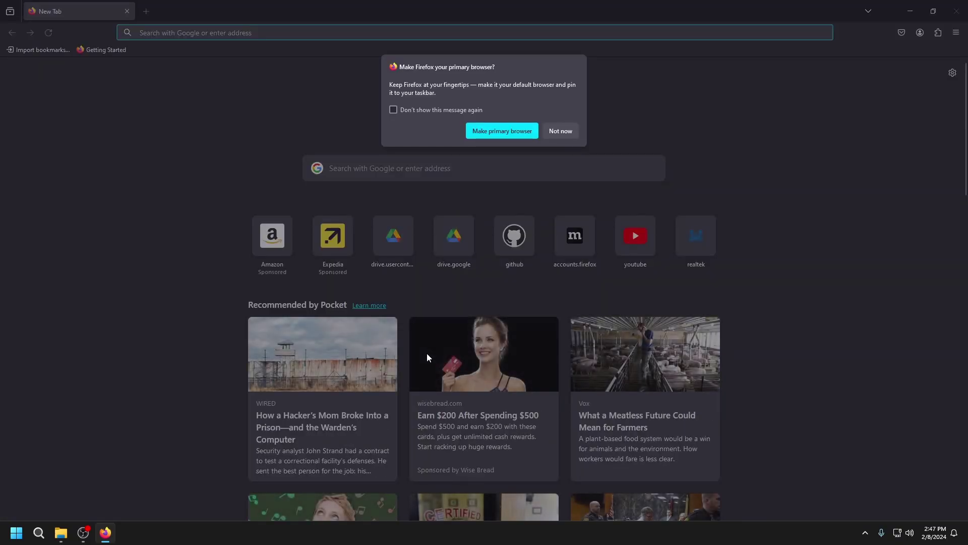
click(560, 131)
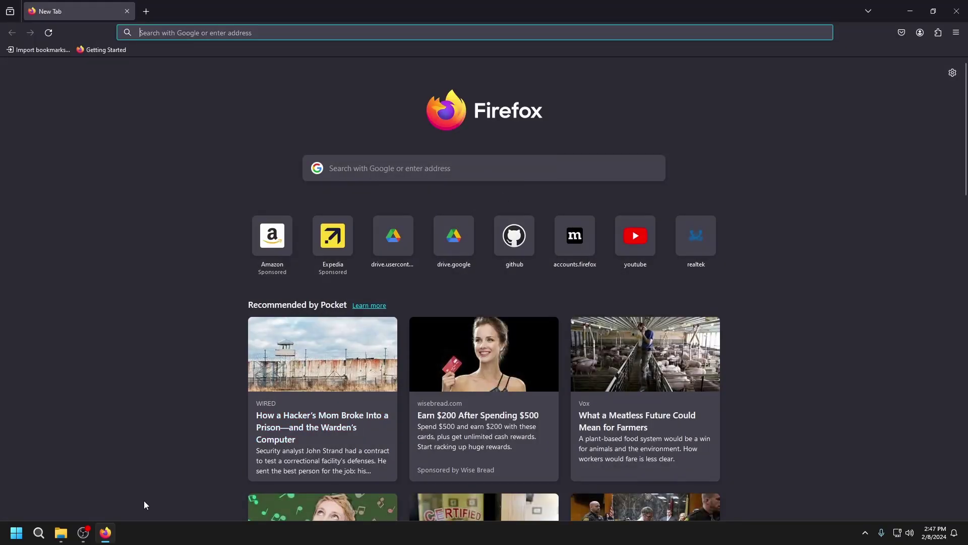
click(61, 533)
drag(428, 30, 562, 126)
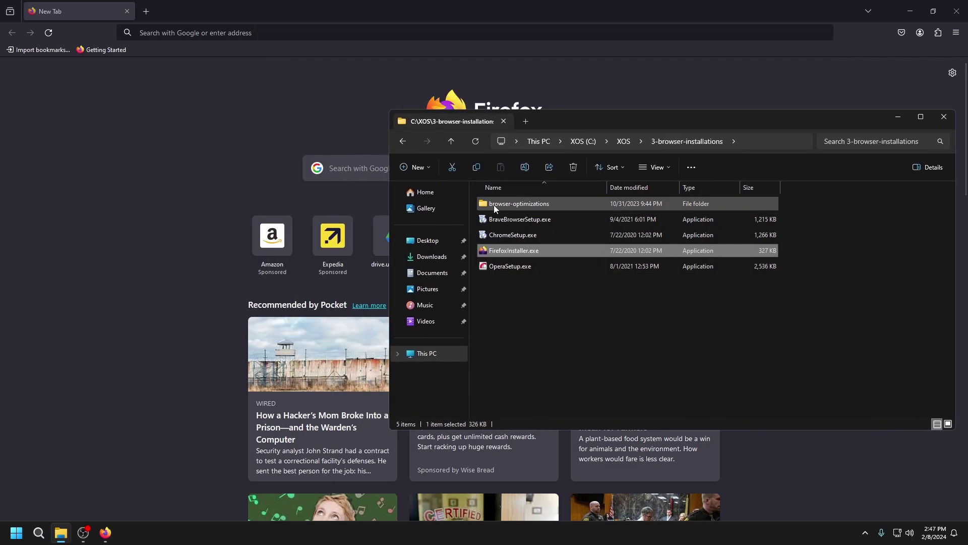
Step: Run mozilla-optimization-run-after-installation.bat from browser-optimizations, accepting both security warnings, then close the window
double_click(500, 204)
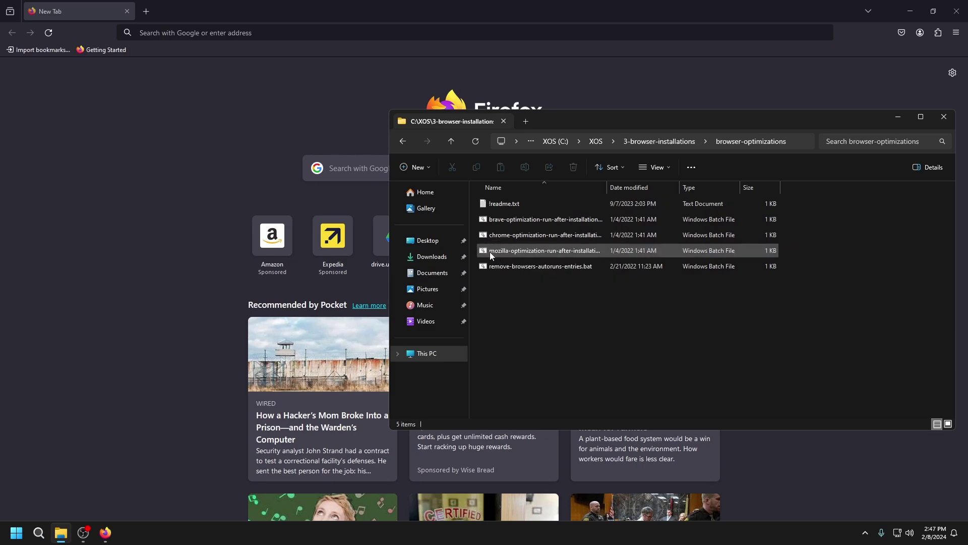
right_click(492, 255)
click(504, 281)
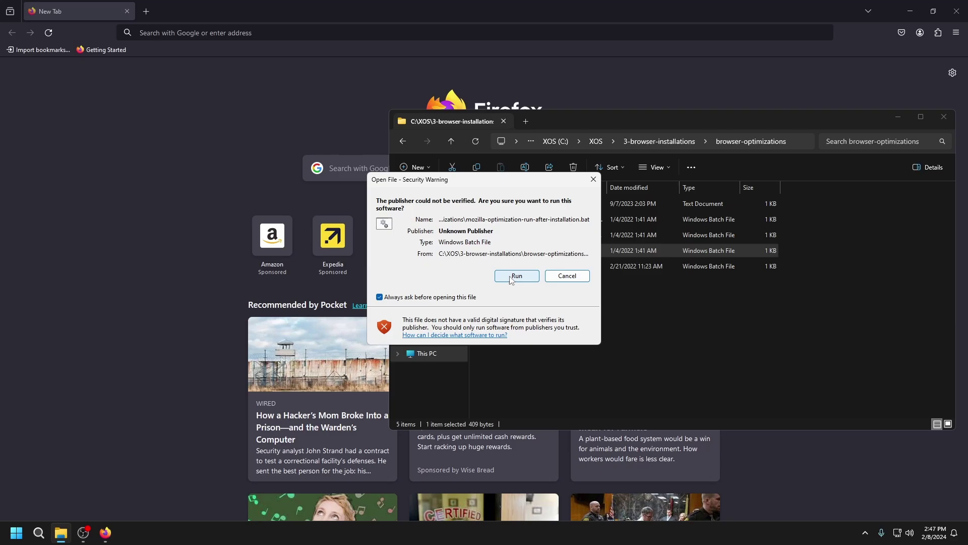
click(511, 280)
click(575, 338)
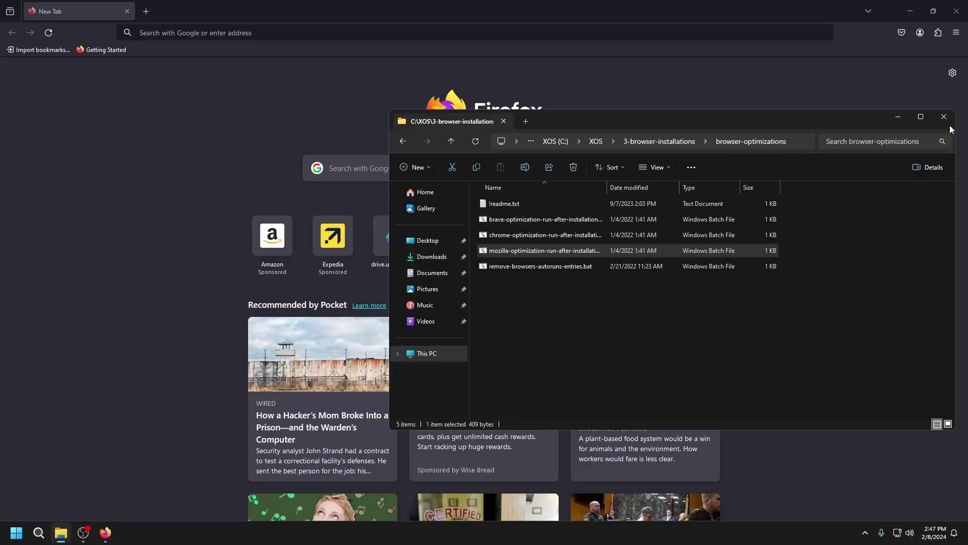
click(944, 117)
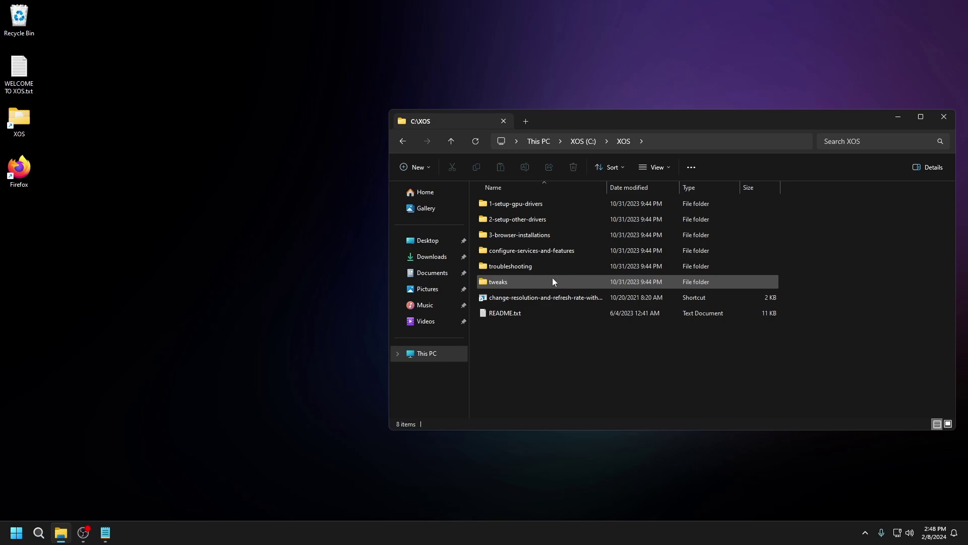
Step: Run the Windows Search toggle script from configure-services-and-features, close its console, and reopen the XOS folder
double_click(525, 251)
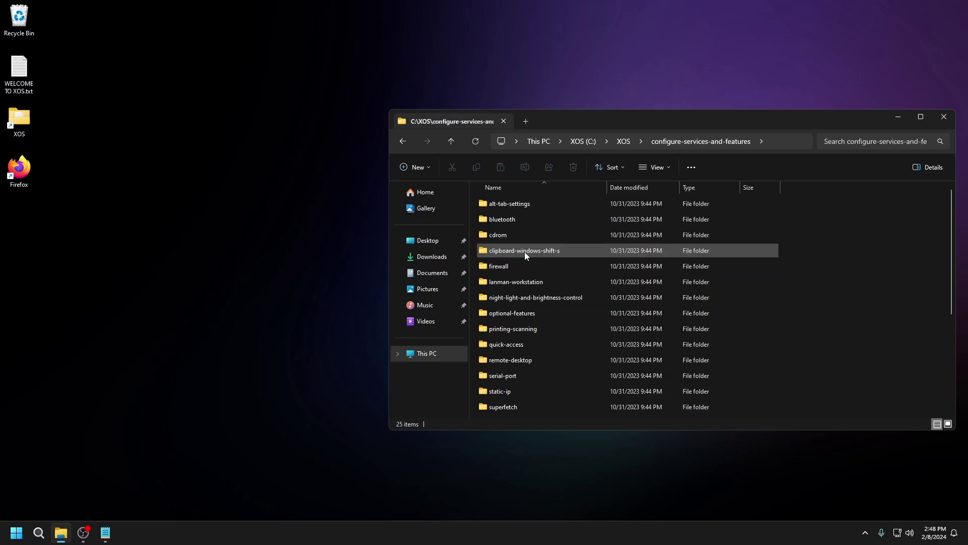
double_click(525, 250)
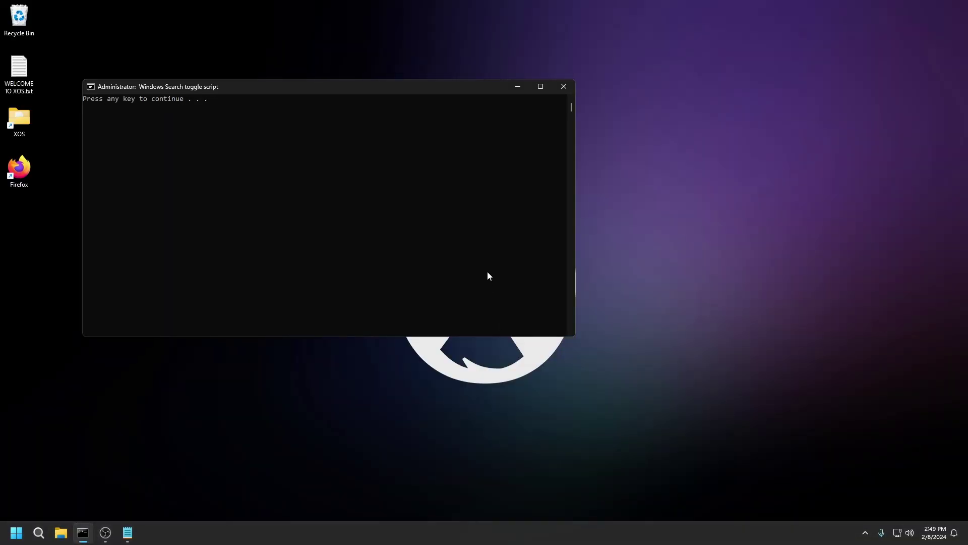
key(Return)
double_click(19, 118)
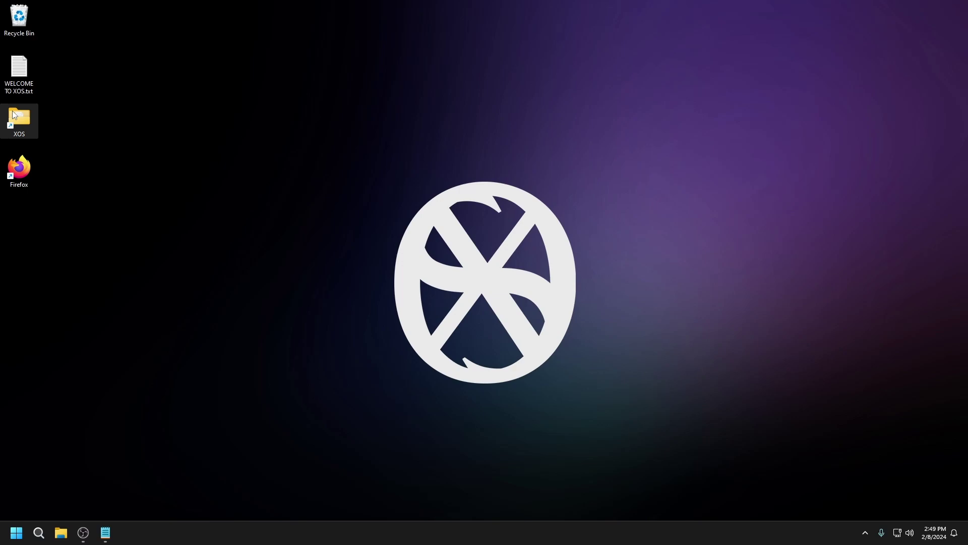
Step: Run enable-uac.bat from troubleshooting\uac as administrator to re-enable UAC
click(527, 267)
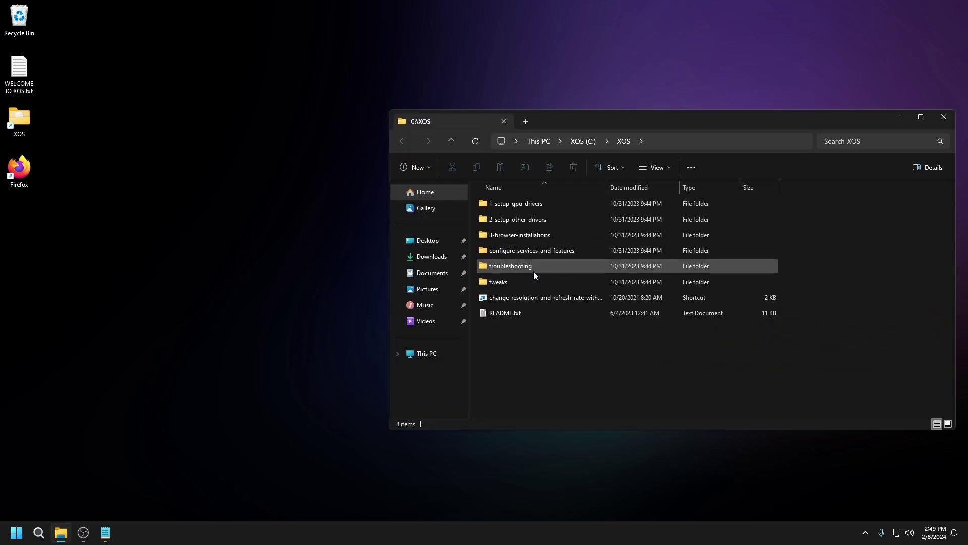
double_click(534, 269)
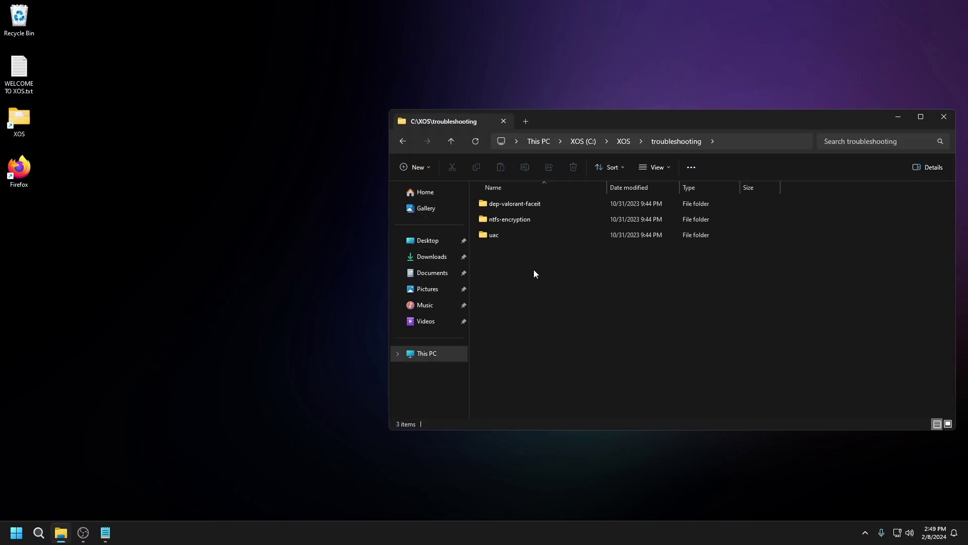
double_click(504, 235)
right_click(509, 215)
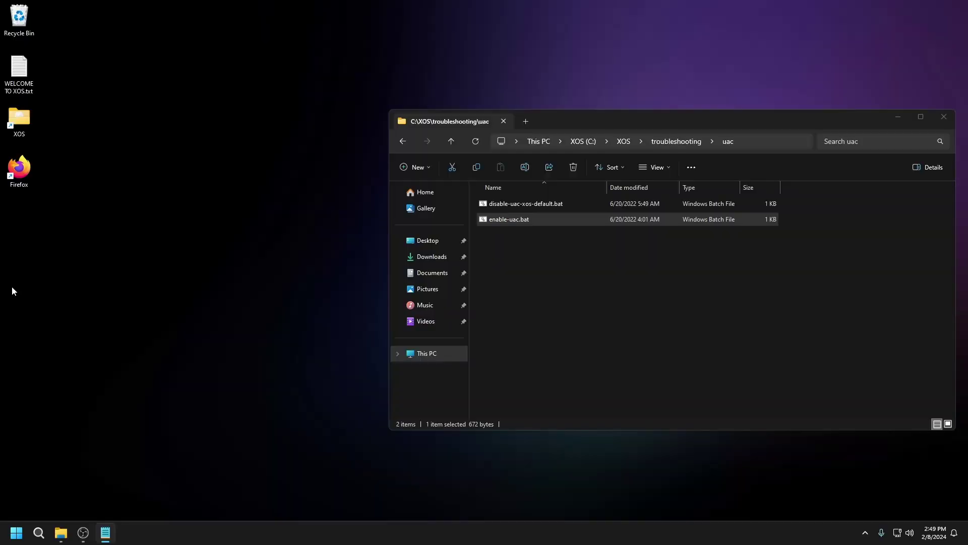
Step: Set TESTSIGNING and NOINTEGRITYCHECKS OFF with bcdedit in Command Prompt, then close it
key(super)
text(cmd)
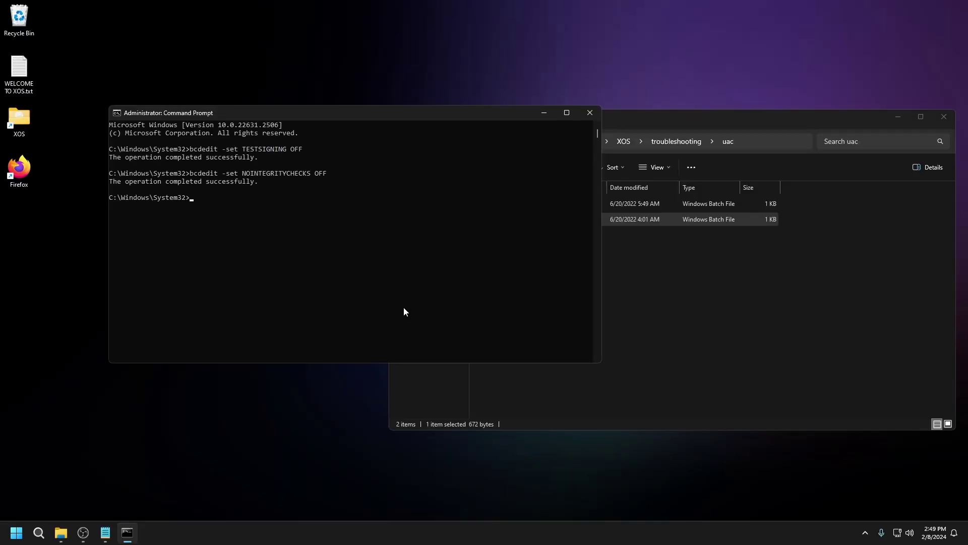
click(590, 112)
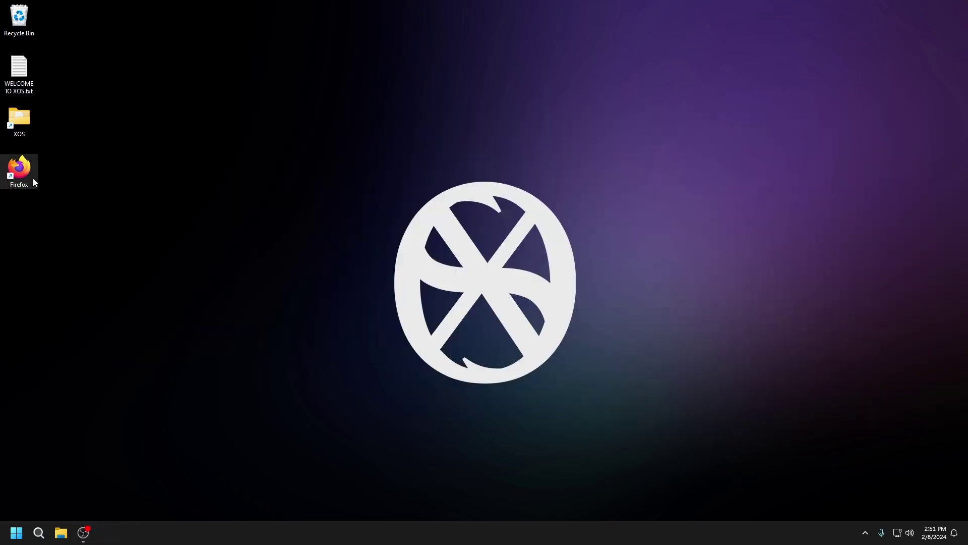
Step: Launch Firefox, dismiss the default-browser prompt, and load the Realtek PCIe GBE software page
double_click(32, 178)
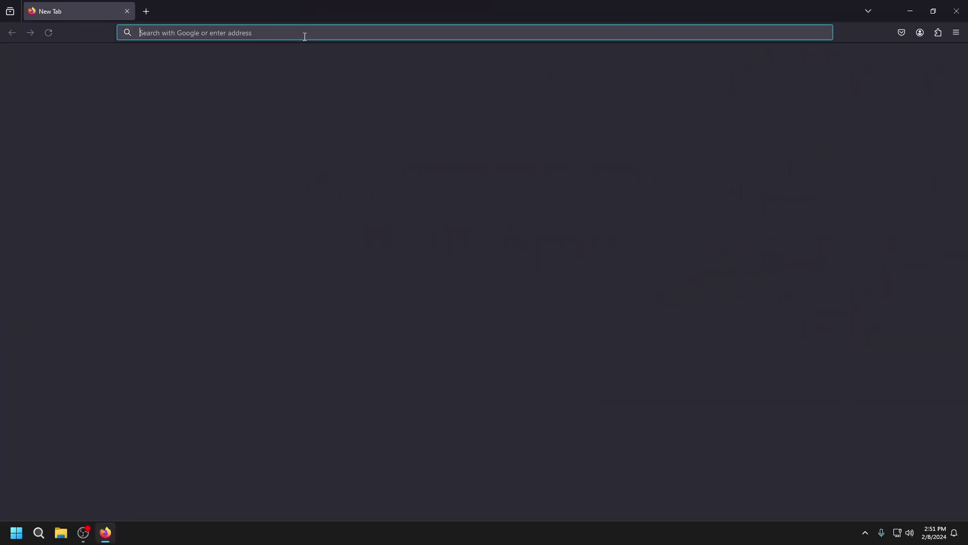
click(558, 130)
click(444, 34)
text(https://www.realtek.com/en/component/zoo/category/network-interface-controllers-10-100-1000m-gigabit-ethernet-pci-express-software)
key(Return)
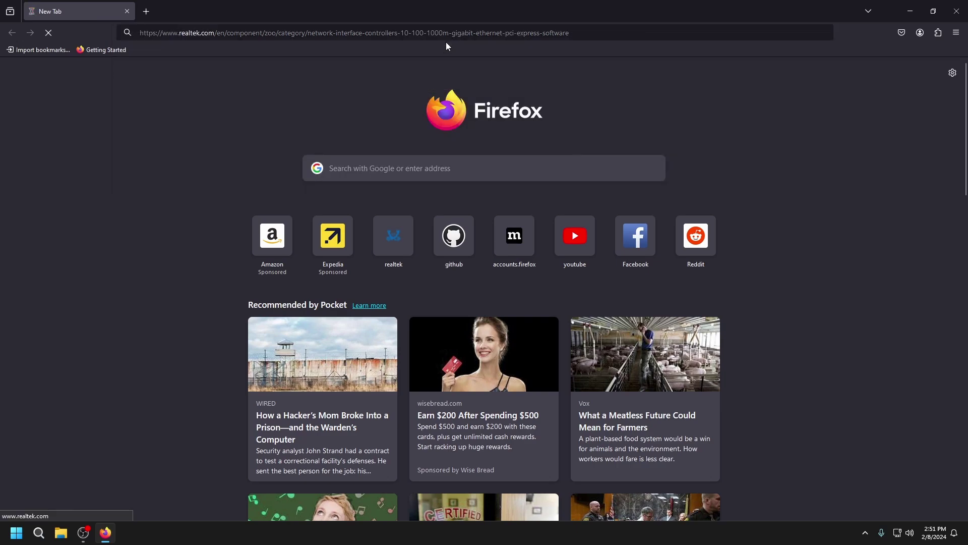
Step: Download the Win10 Auto Installation Program (NDIS) driver, entering and submitting the captcha code
scroll(225, 326, down, 10)
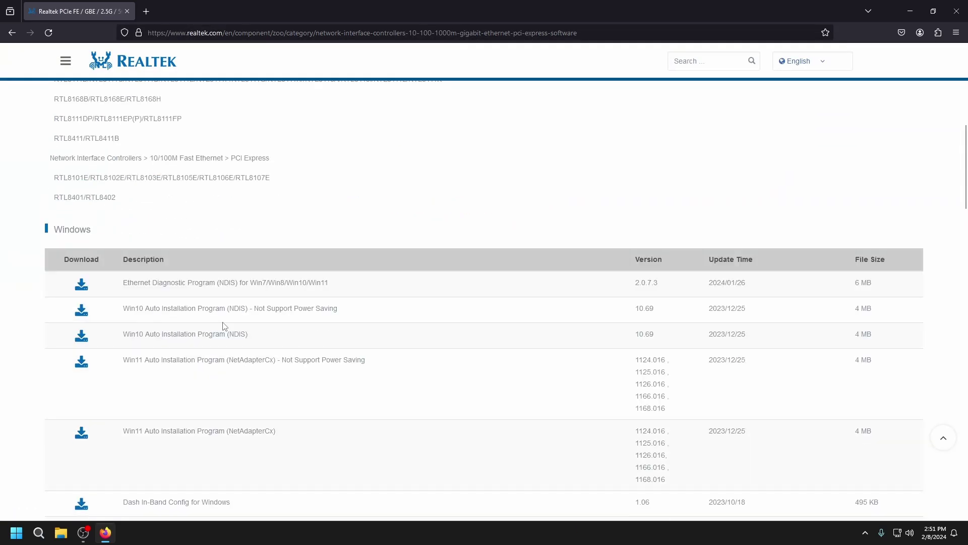
drag(119, 372, 413, 372)
click(296, 367)
click(77, 369)
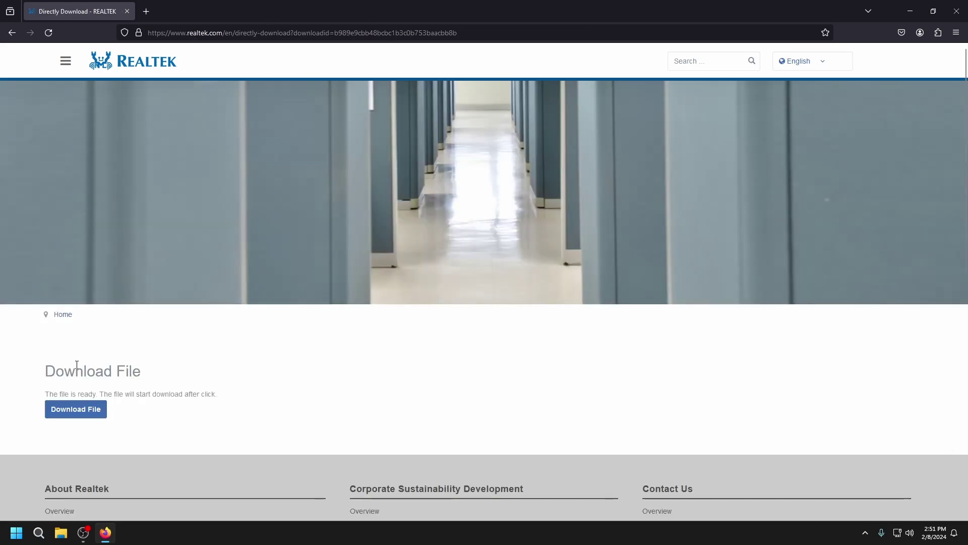
click(83, 410)
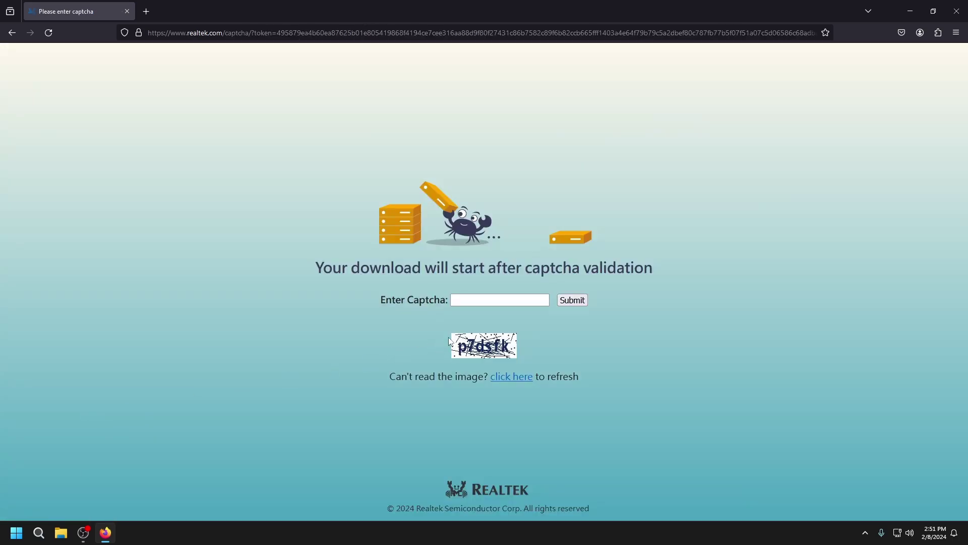
click(493, 303)
text(p7dsfk)
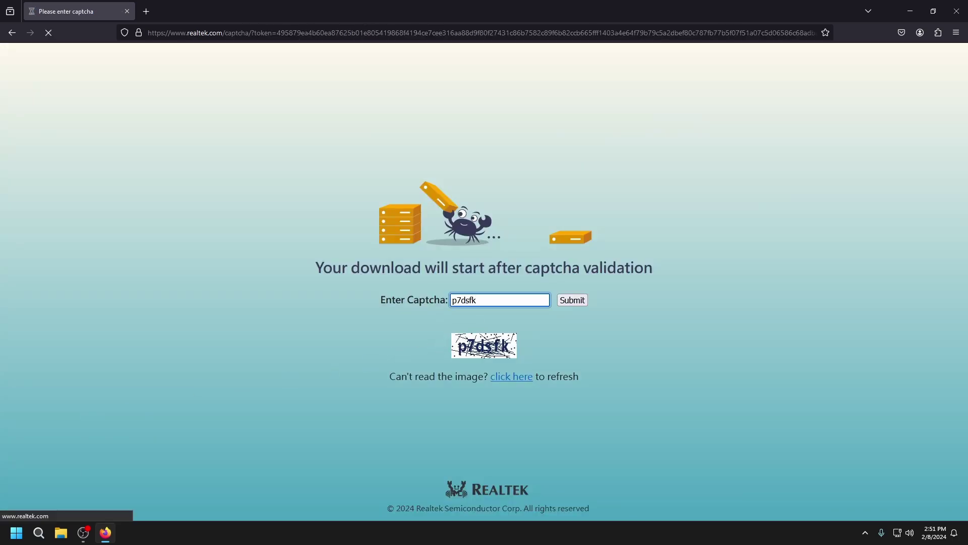
key(Return)
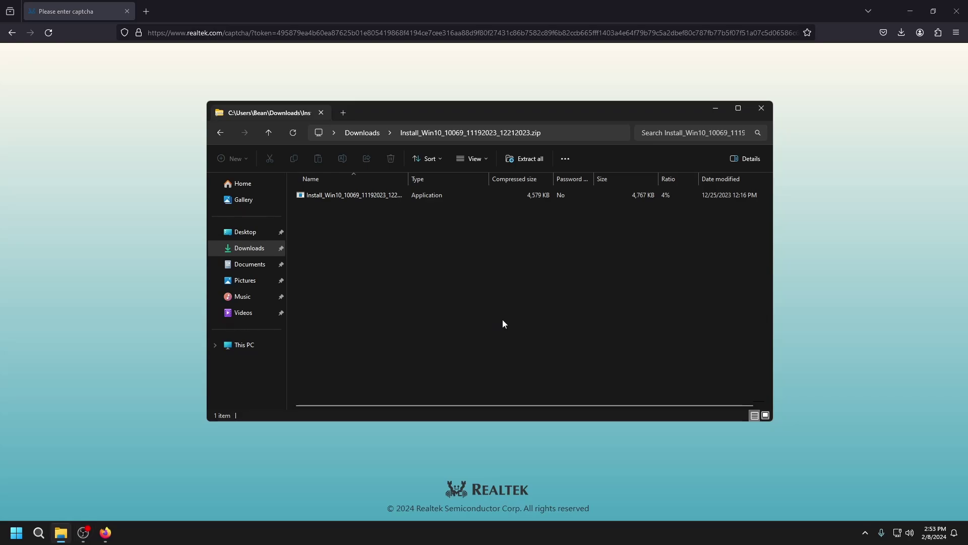
Step: Extract the Realtek driver zip to its suggested folder and run its installer in Repair mode
click(536, 158)
click(385, 246)
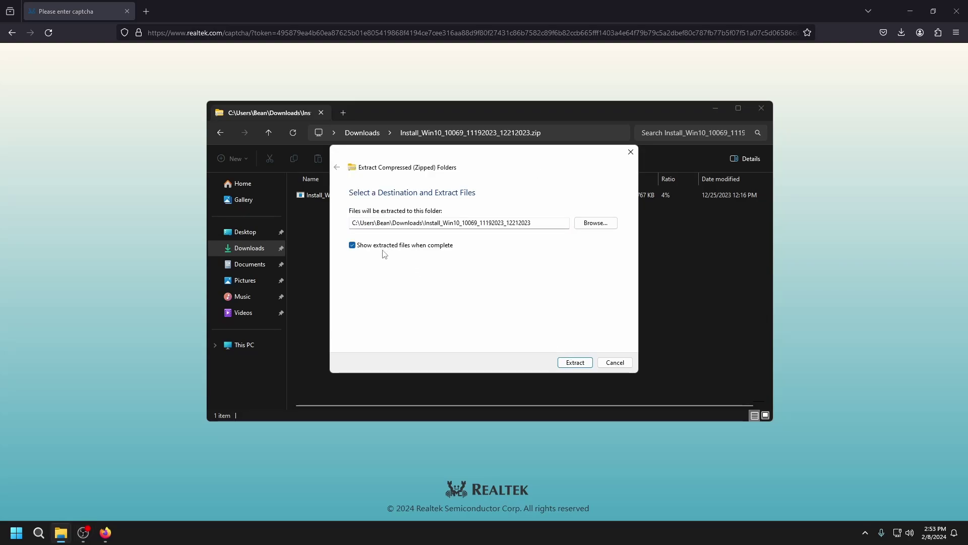
click(585, 364)
double_click(374, 225)
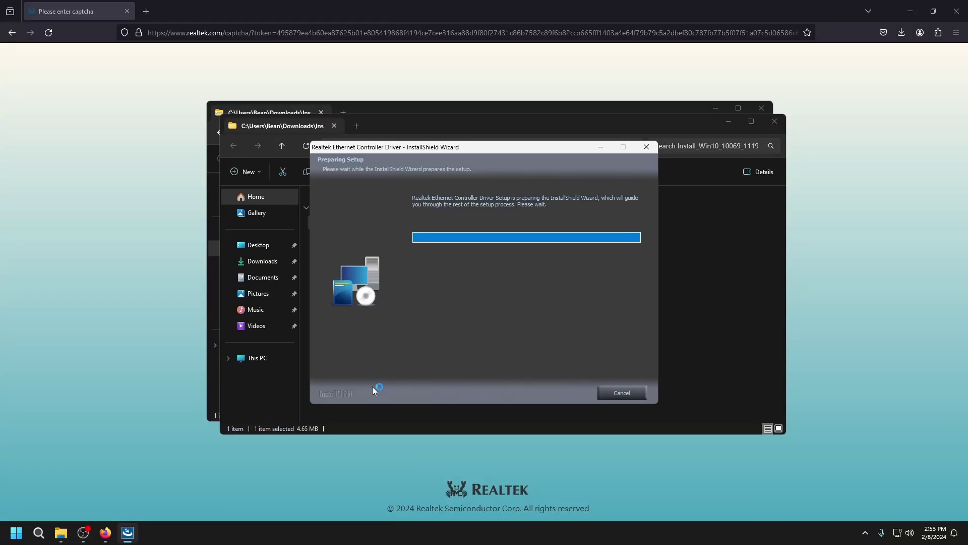
click(540, 391)
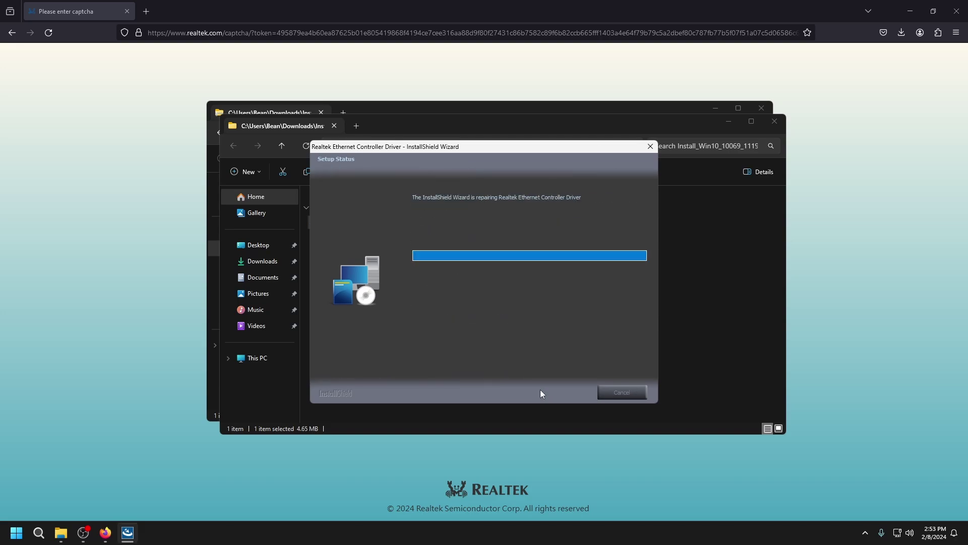
Step: Run the post-network-driver script in C:\XOS\2-setup-other-drivers as administrator, then close Explorer
double_click(18, 121)
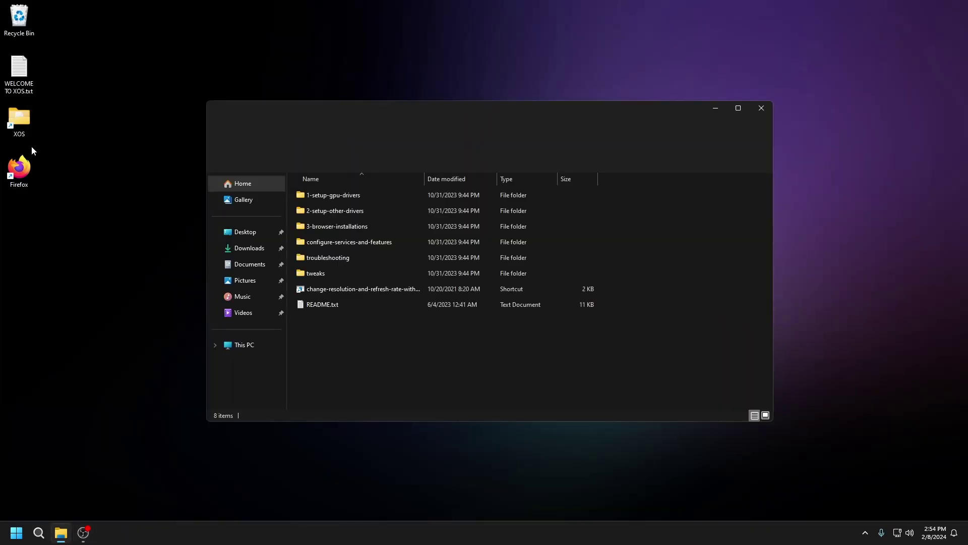
double_click(345, 210)
click(347, 212)
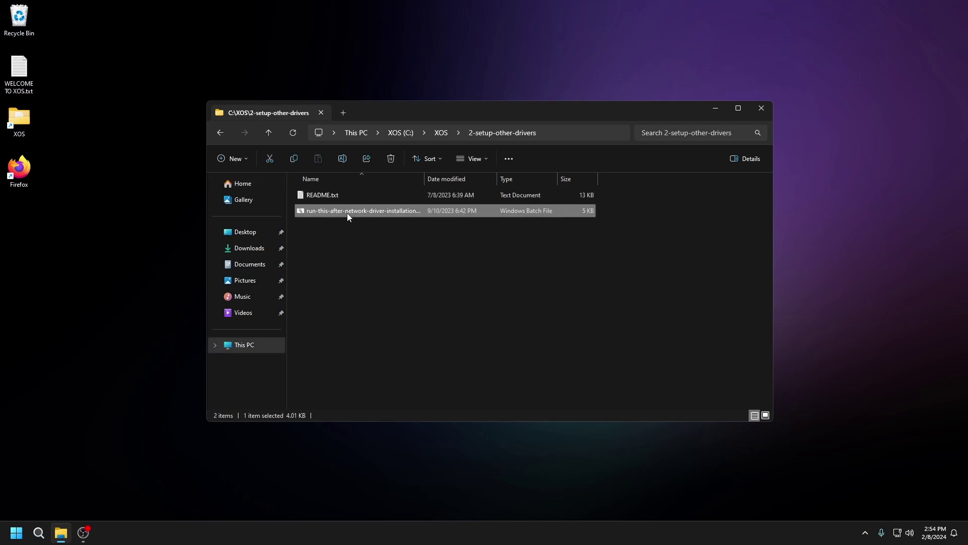
right_click(347, 213)
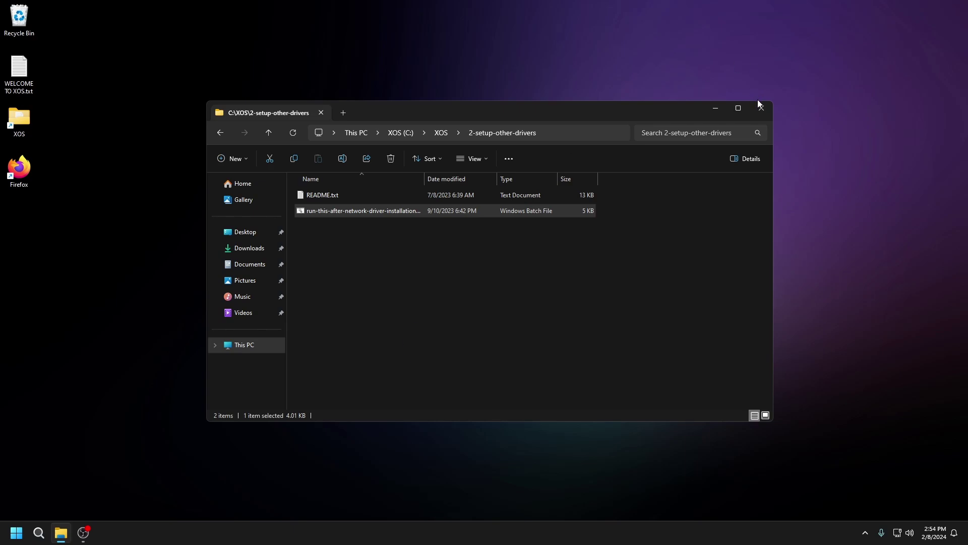
click(760, 108)
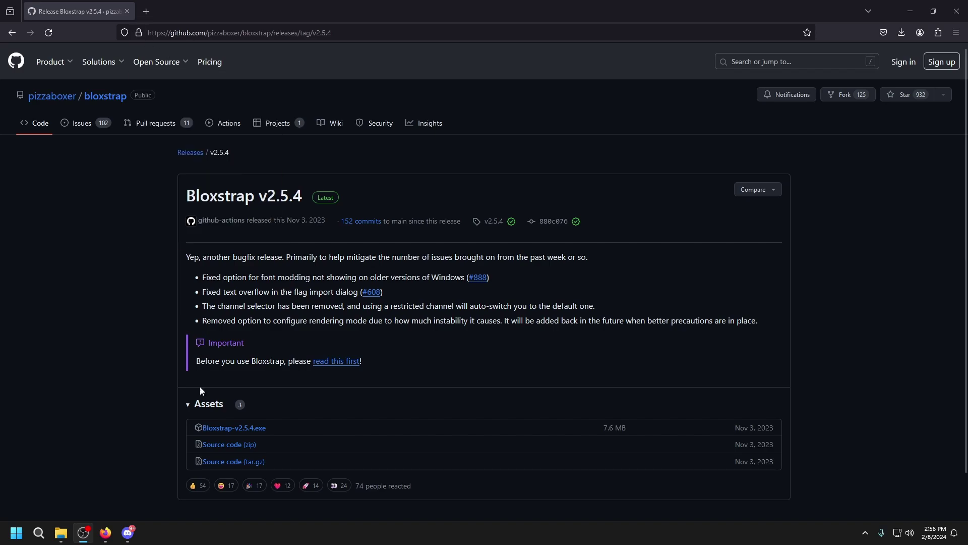
Step: Download and launch Bloxstrap-v2.5.4.exe, then select all 39 lines of ClientAppSettings.json
click(245, 434)
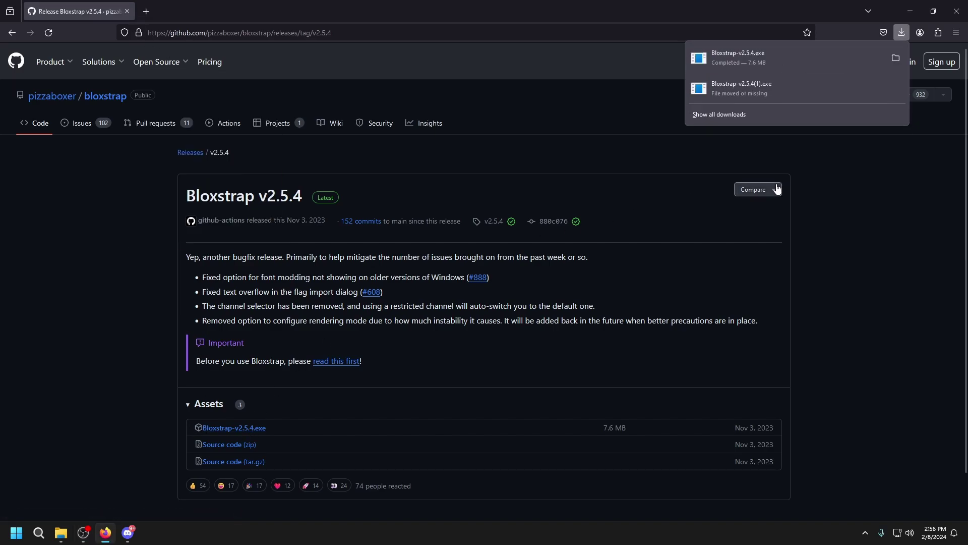
click(769, 66)
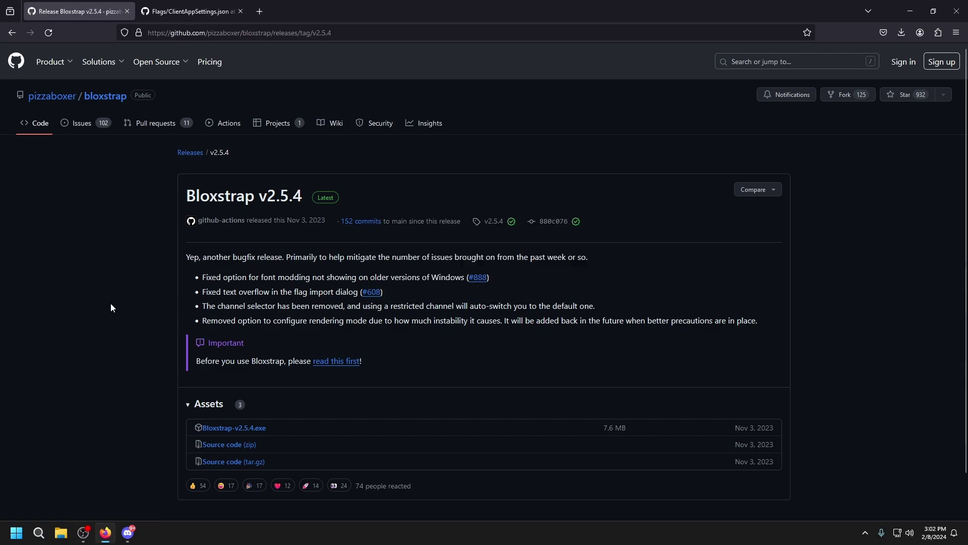
click(188, 11)
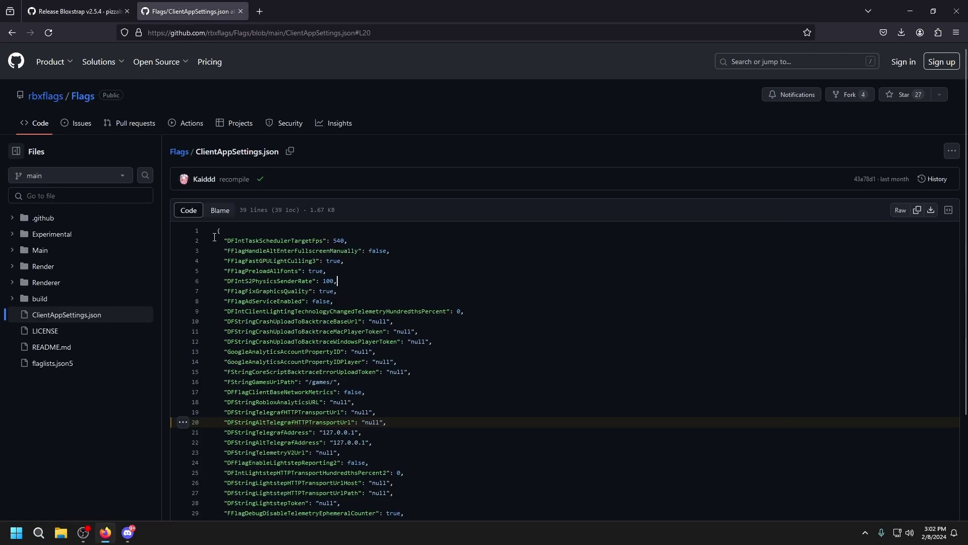
drag(217, 231, 318, 495)
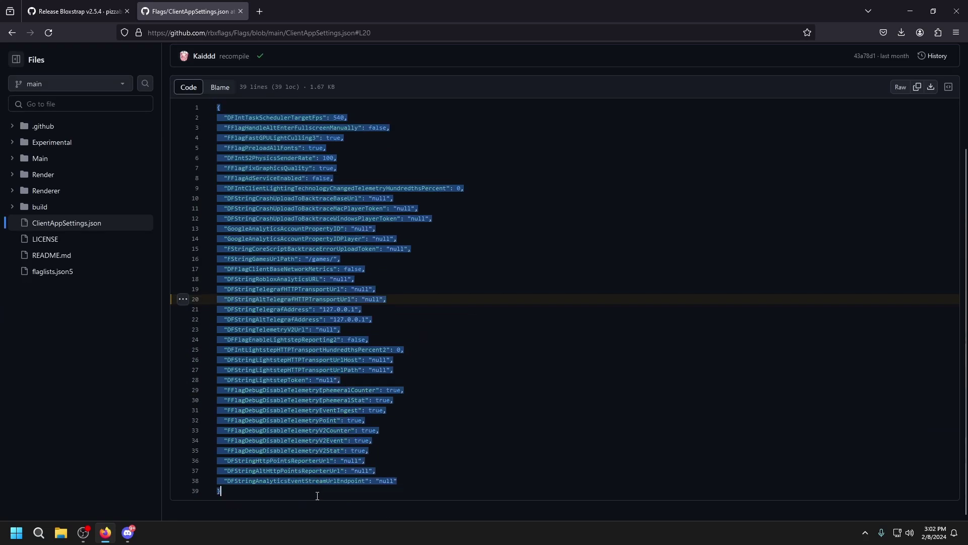
Step: Open Bloxstrap's FastFlags page and set the framerate limit to 0
key(super)
text(b lox)
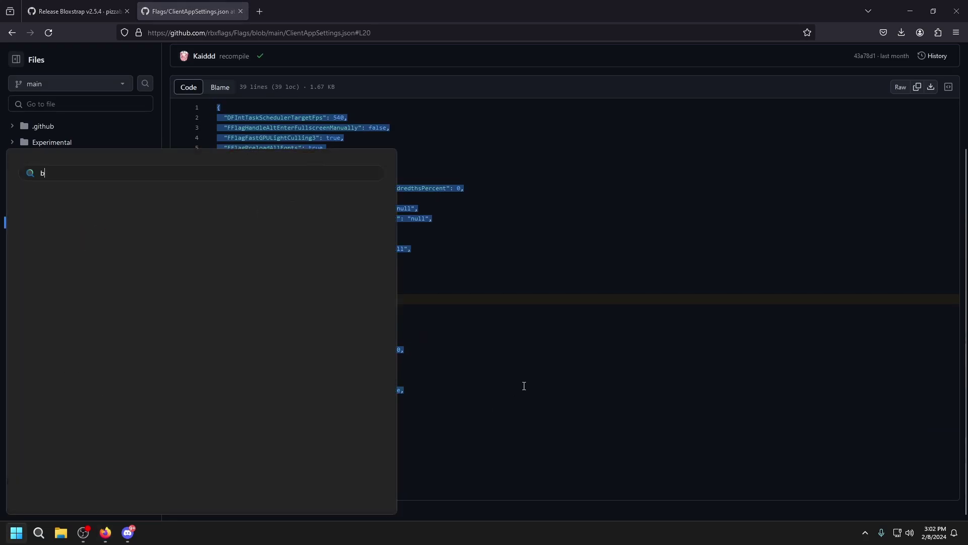
key(Escape)
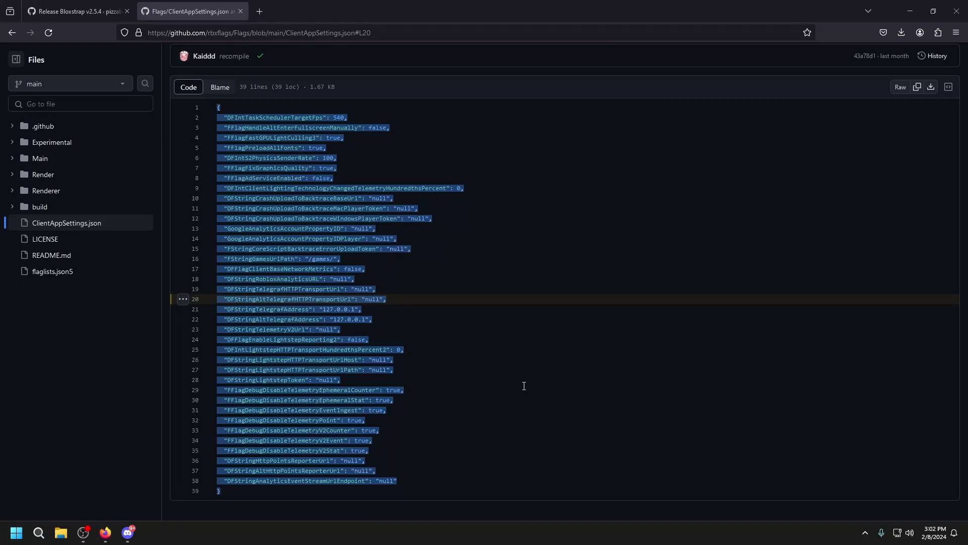
click(302, 188)
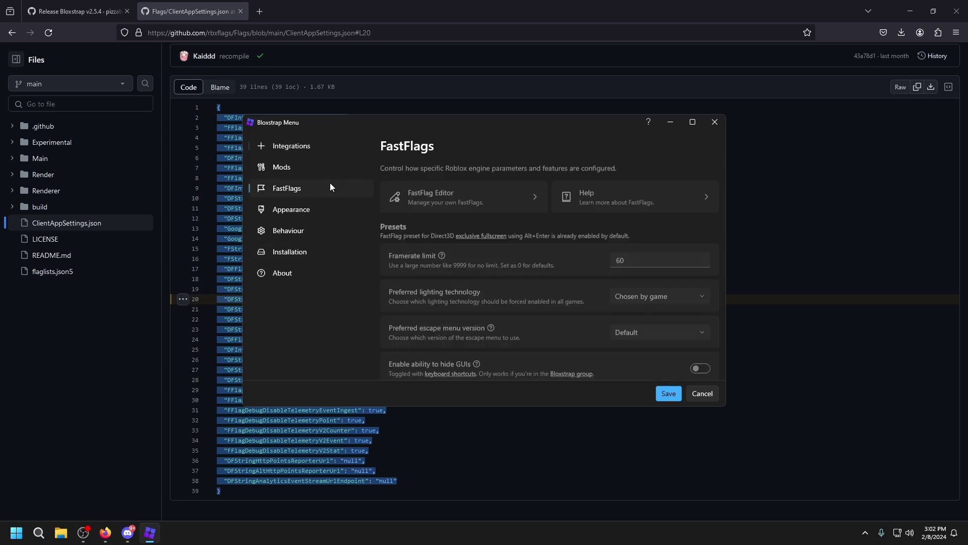
click(638, 250)
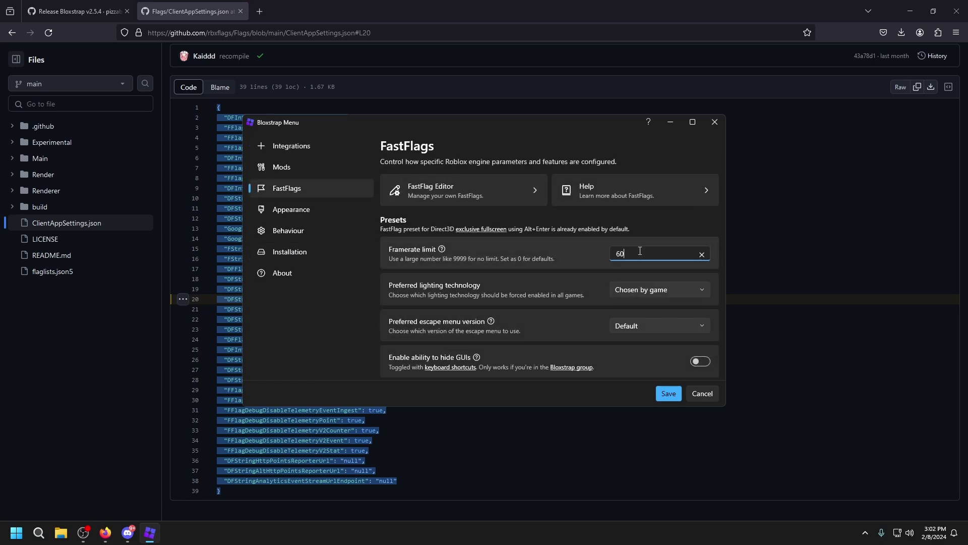
text(0)
Step: Turn on old material textures and the alternate graphics quality selector
scroll(540, 301, down, 2)
scroll(541, 303, down, 1)
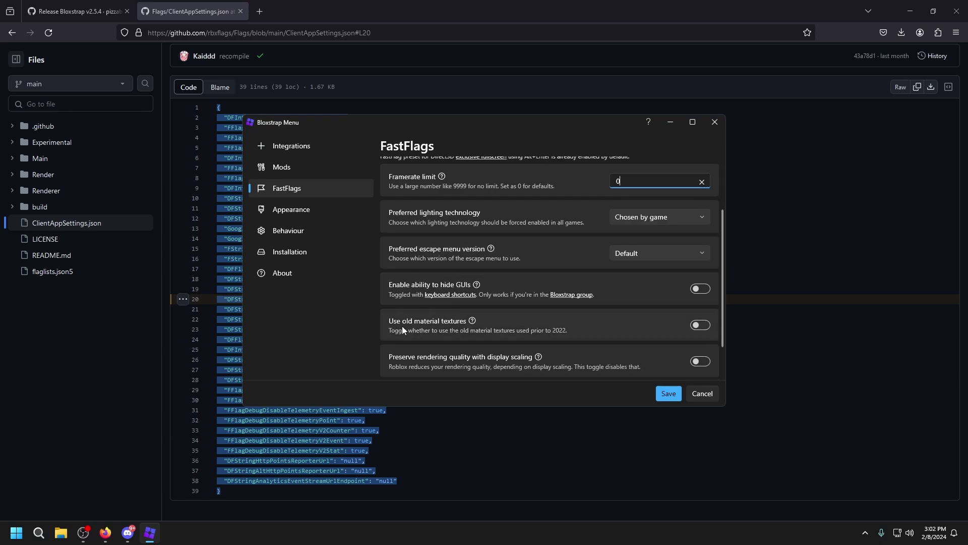
click(702, 326)
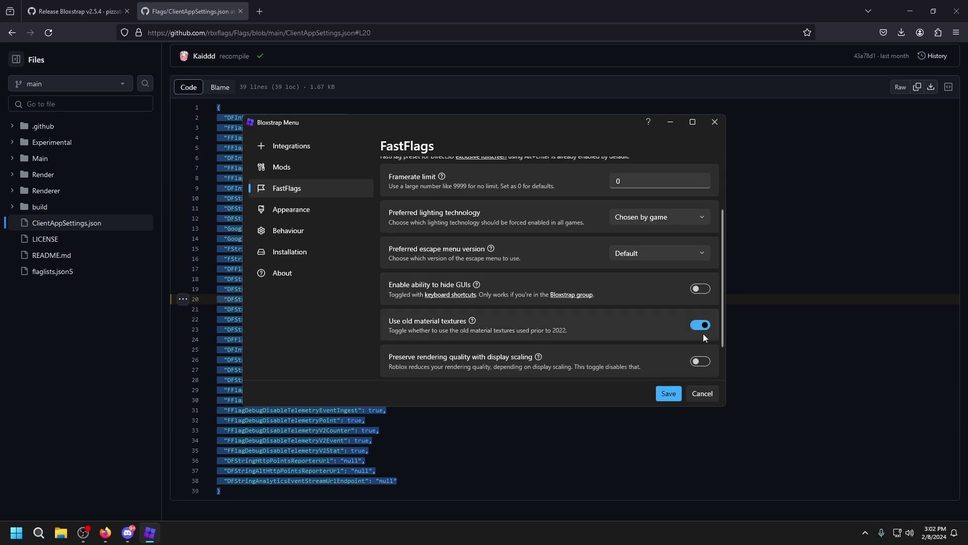
scroll(616, 326, down, 2)
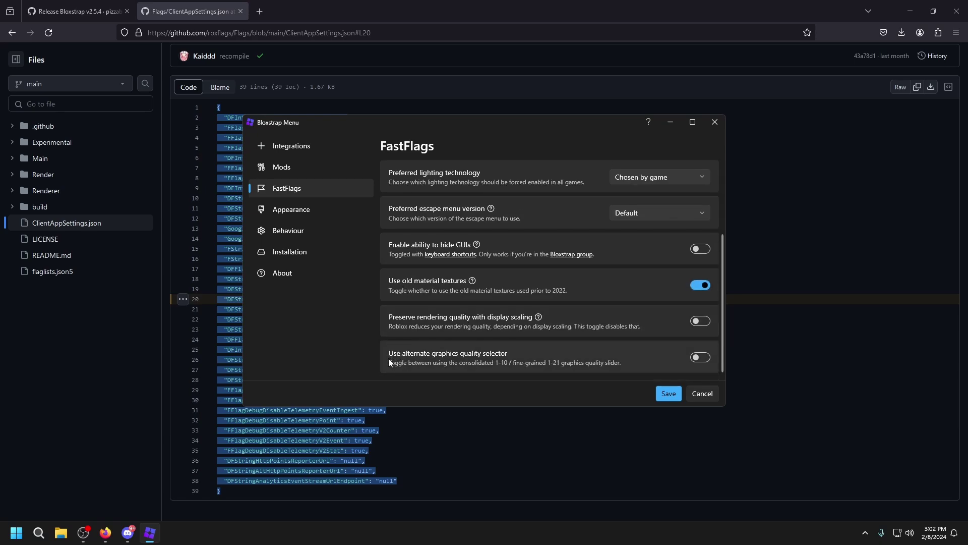
click(692, 357)
Step: Keep the Default escape menu version and force Voxel (Phase 1) lighting
click(631, 213)
click(663, 209)
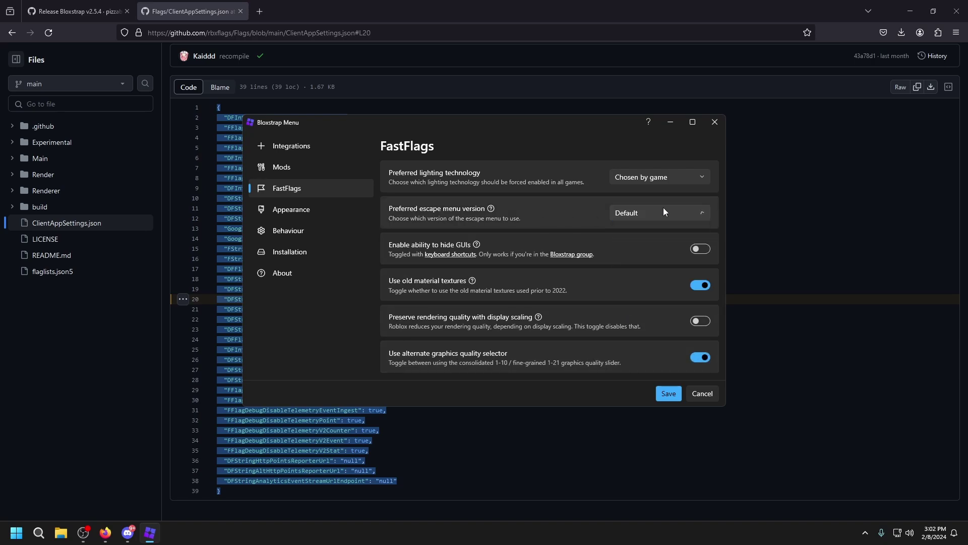
scroll(640, 233, up, 1)
click(660, 201)
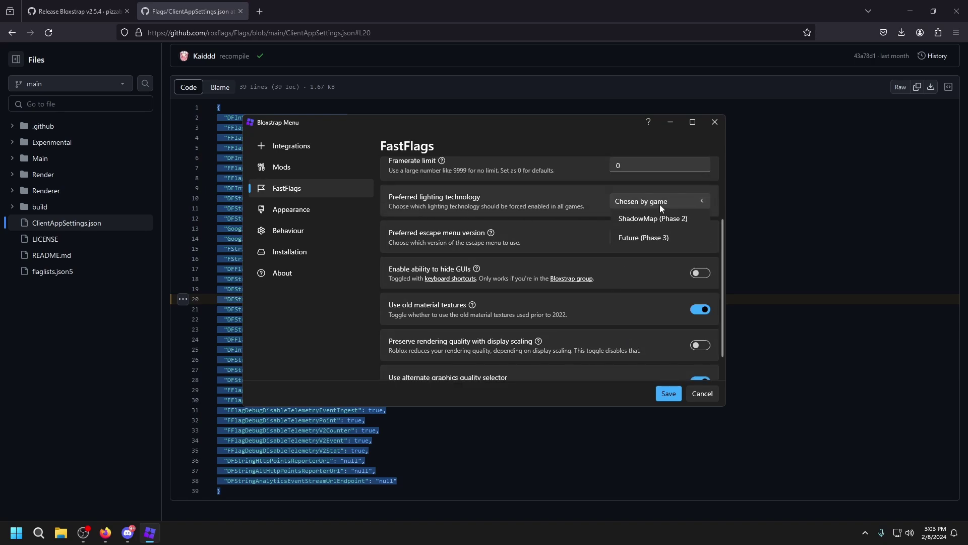
click(652, 240)
scroll(516, 338, up, 4)
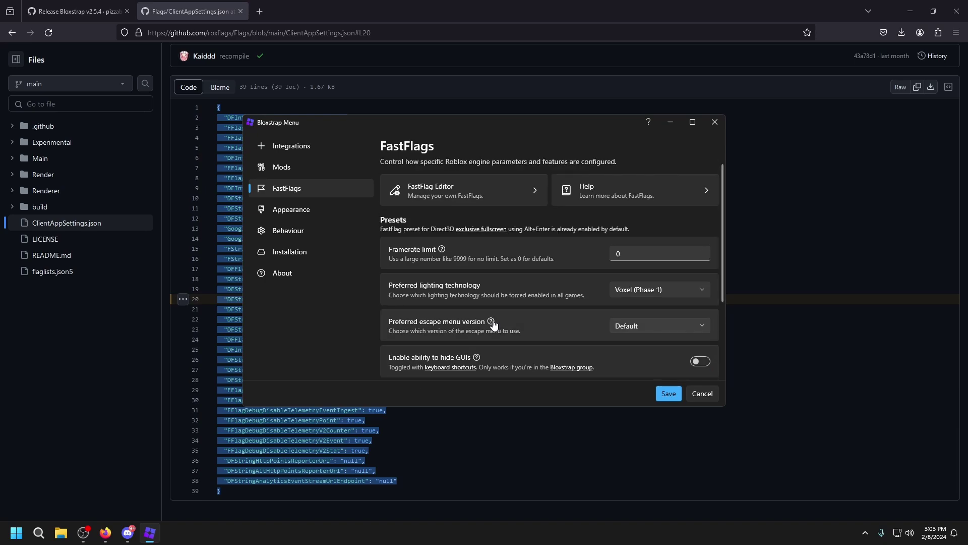
Step: Import the copied rbxflags JSON in the FastFlag Editor, overwrite conflicting flags, and save
click(492, 180)
click(656, 181)
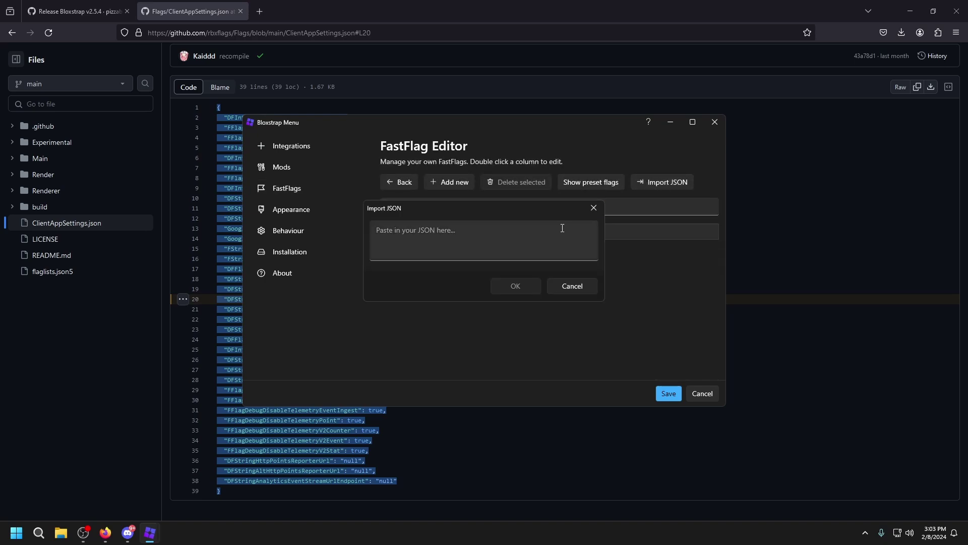
click(497, 238)
key(ctrl+v)
click(514, 485)
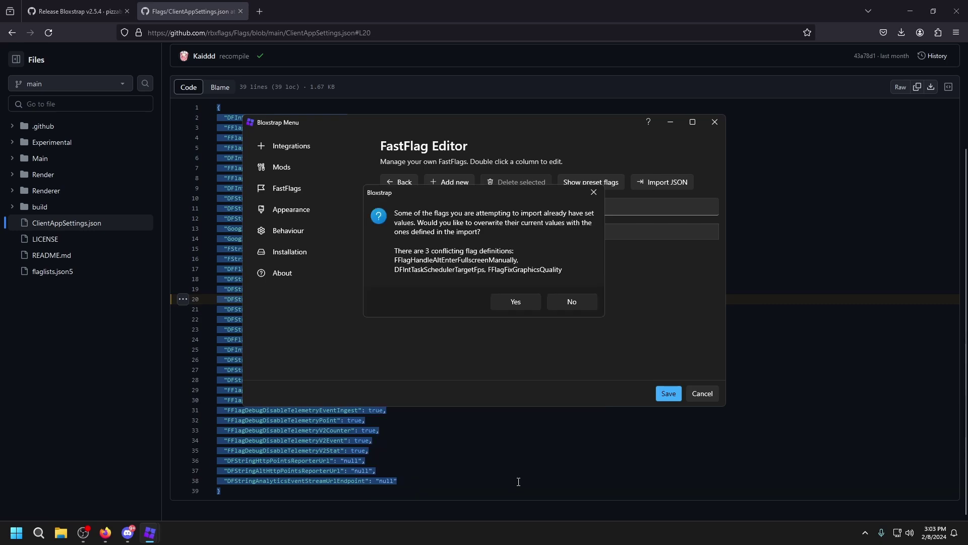
click(515, 304)
click(669, 394)
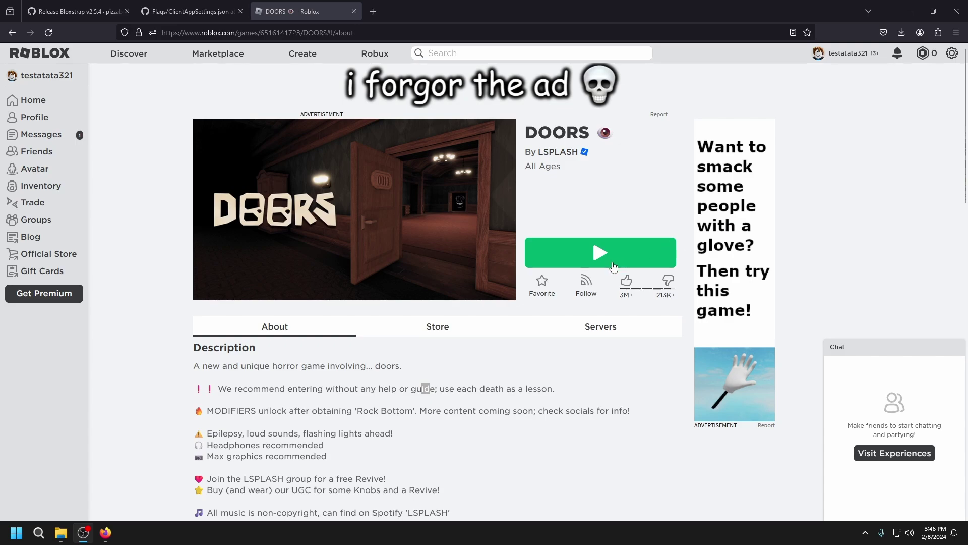
Step: Launch DOORS and get past its warning screen into the lobby
click(609, 265)
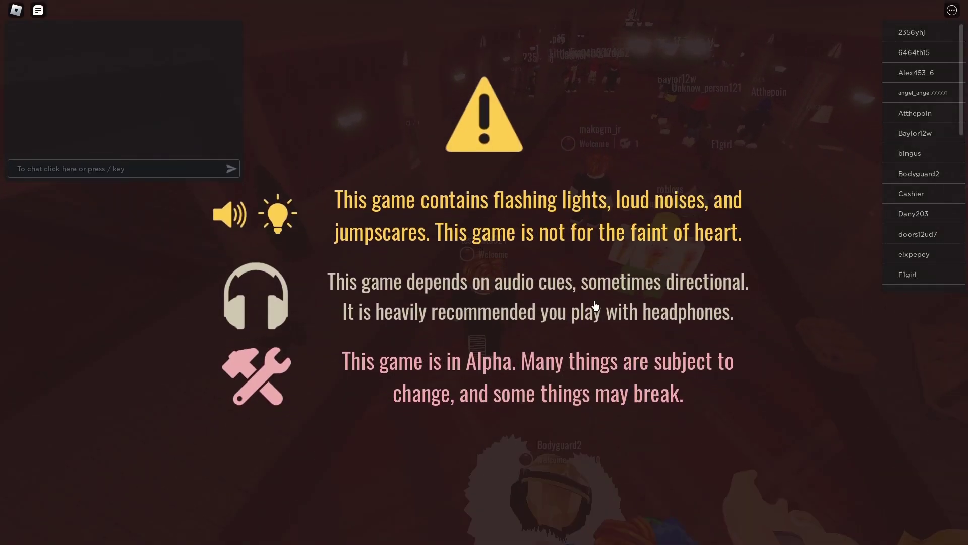
key(ctrl+shift+F3)
click(594, 299)
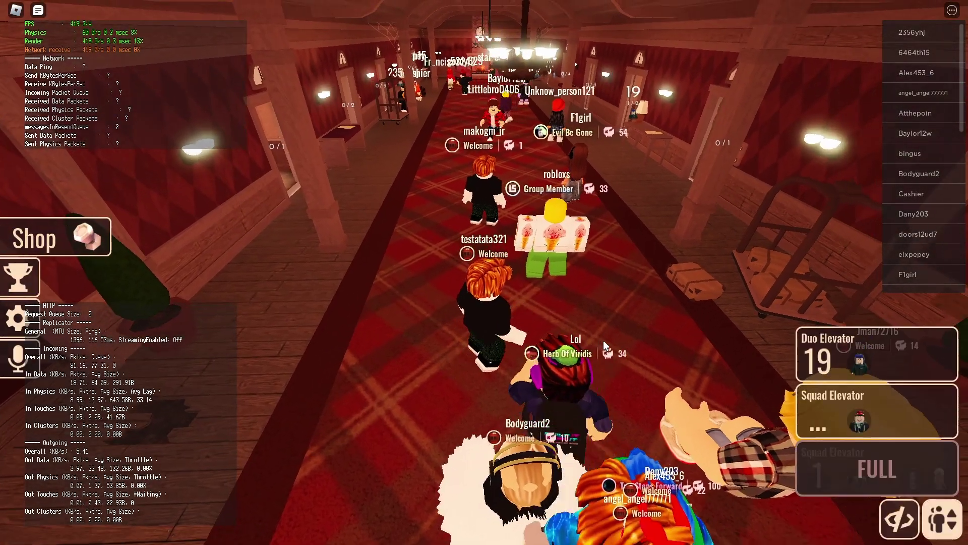
key(w)
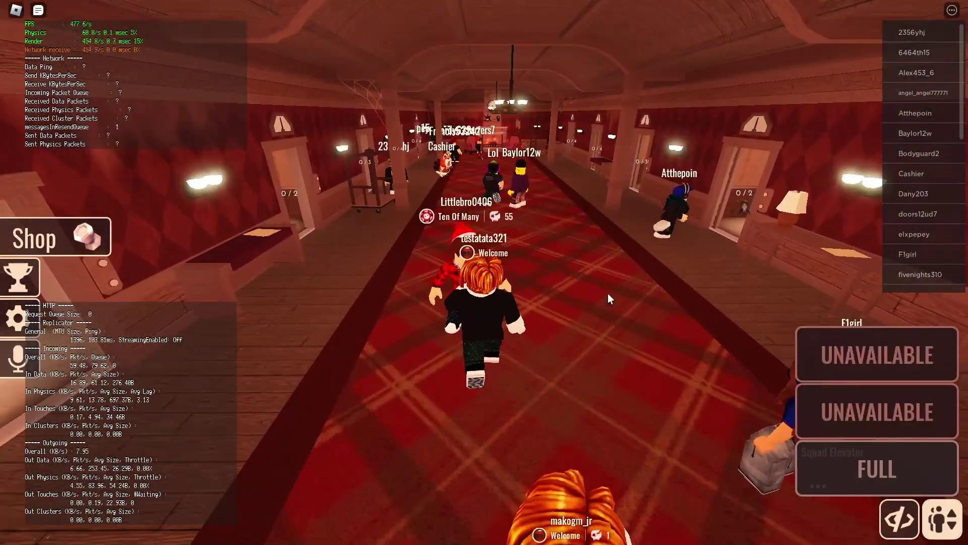
Step: Glance at the in-game settings, then quit and close the Roblox client
key(Escape)
click(414, 102)
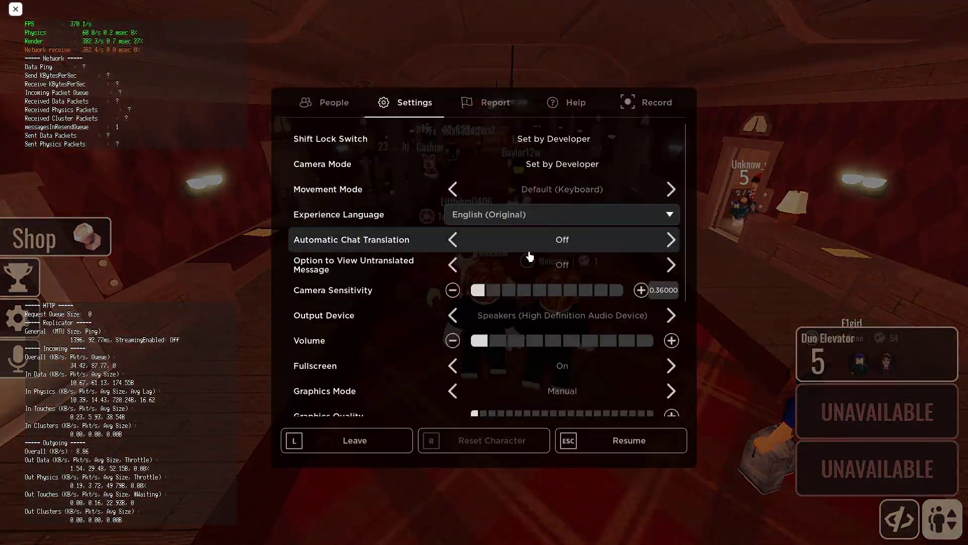
scroll(527, 256, down, 5)
key(Escape)
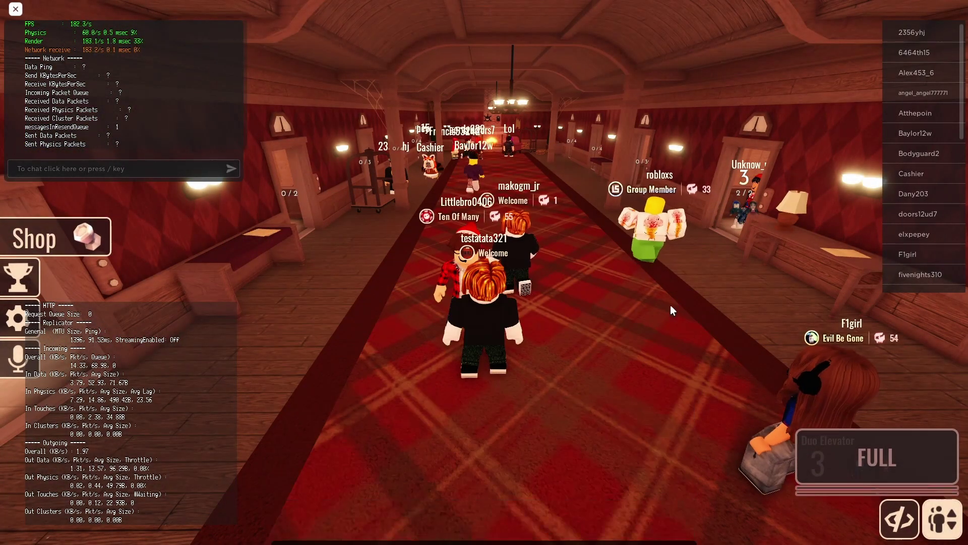
key(w)
key(w)
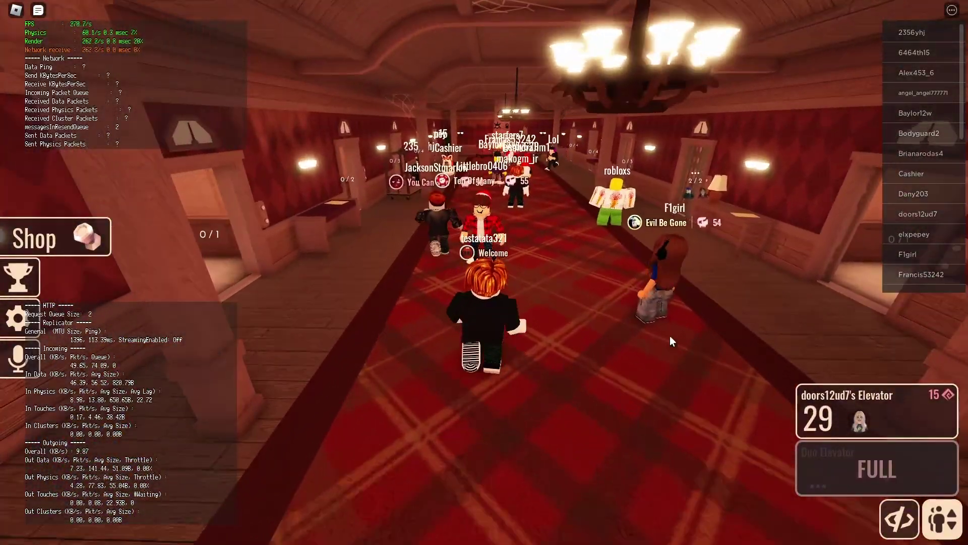
key(alt+F4)
click(439, 350)
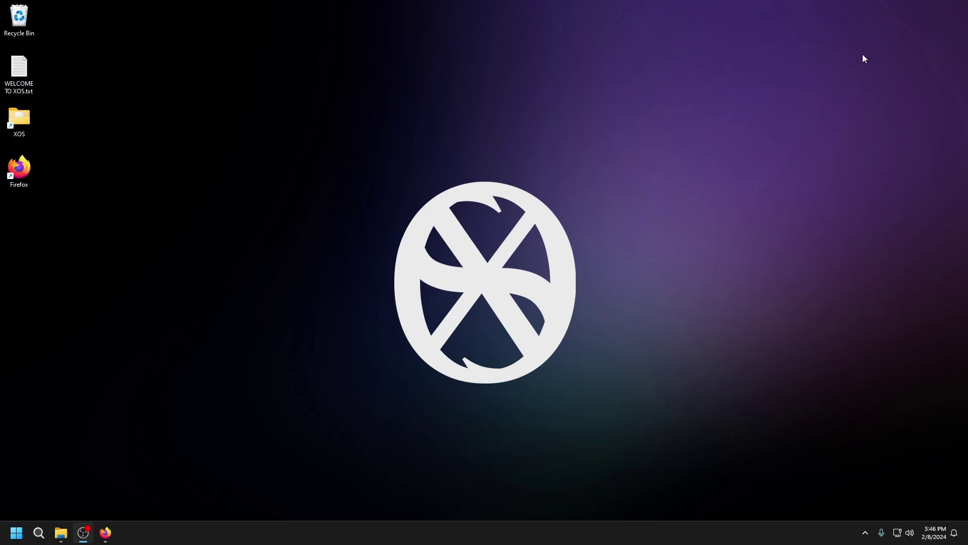
Step: Open NVIDIA Control Panel to Manage 3D settings' Program Settings tab
key(super)
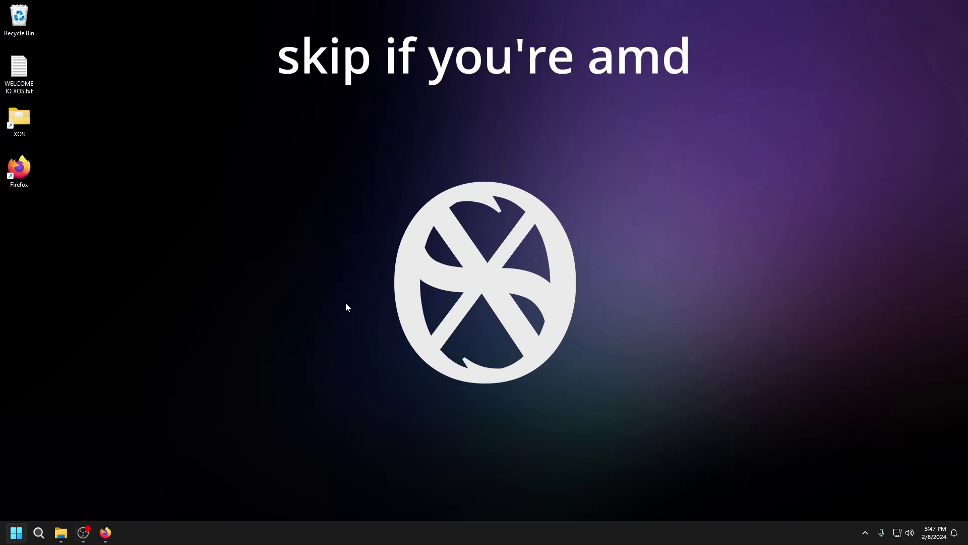
text(nvidia)
key(Return)
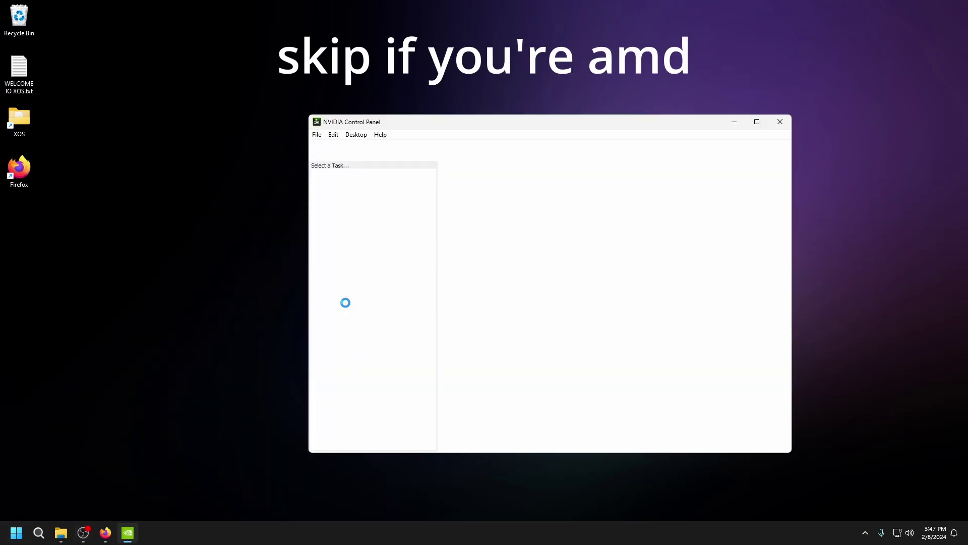
click(364, 193)
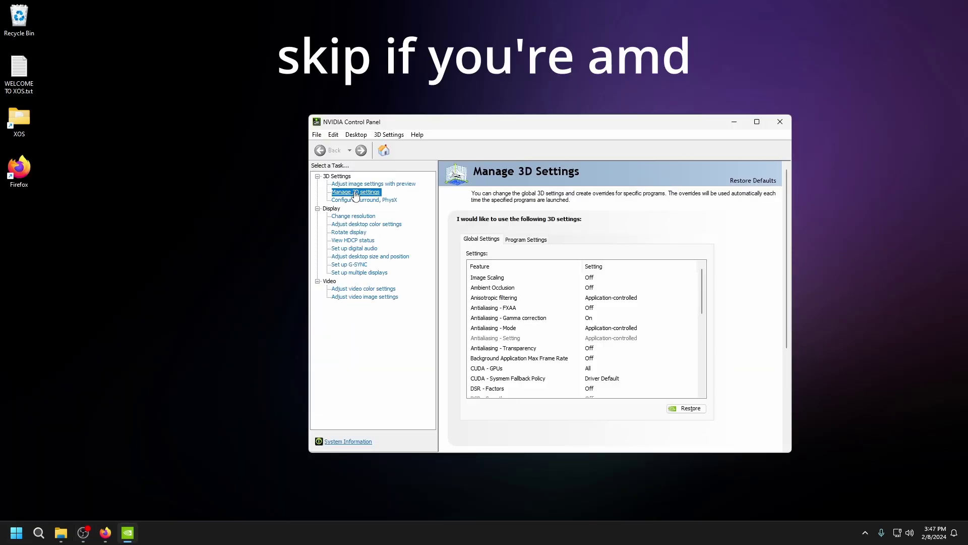
click(540, 245)
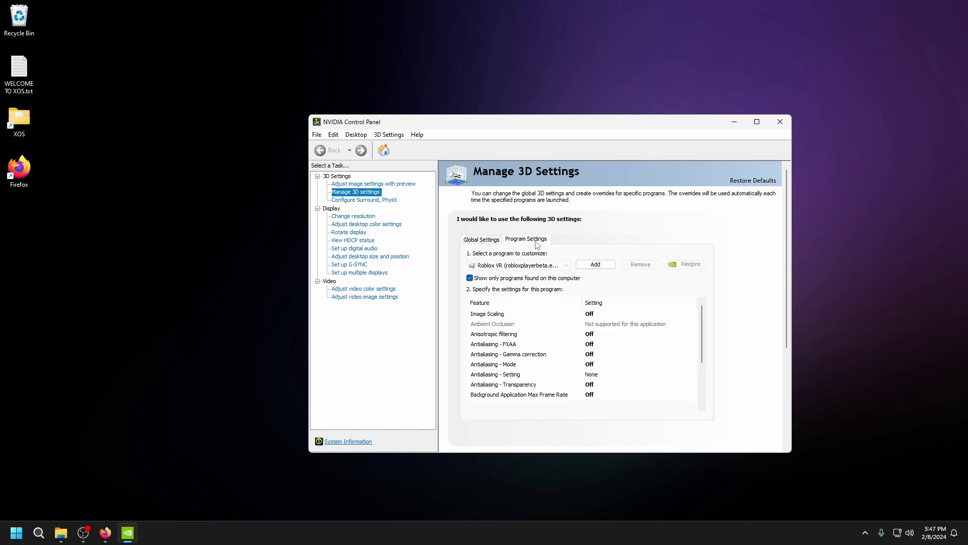
Step: Cancel the Add program picker and scroll through the robloxplayerbeta.exe 3D settings list
click(596, 265)
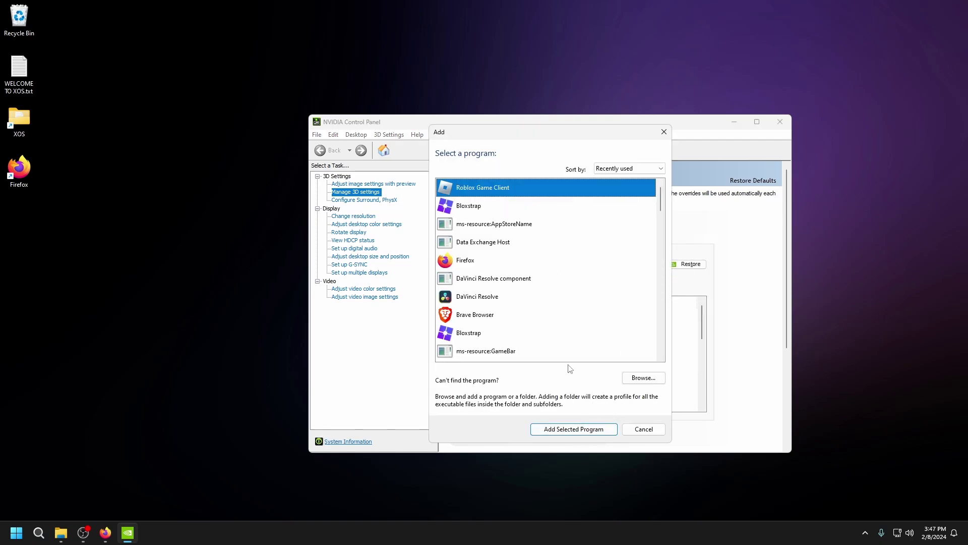
click(661, 432)
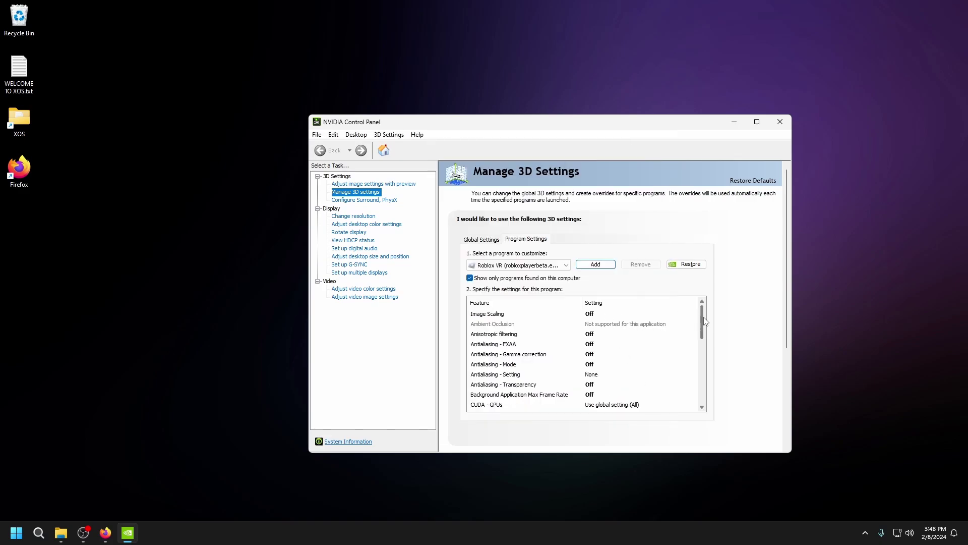
scroll(706, 327, down, 1)
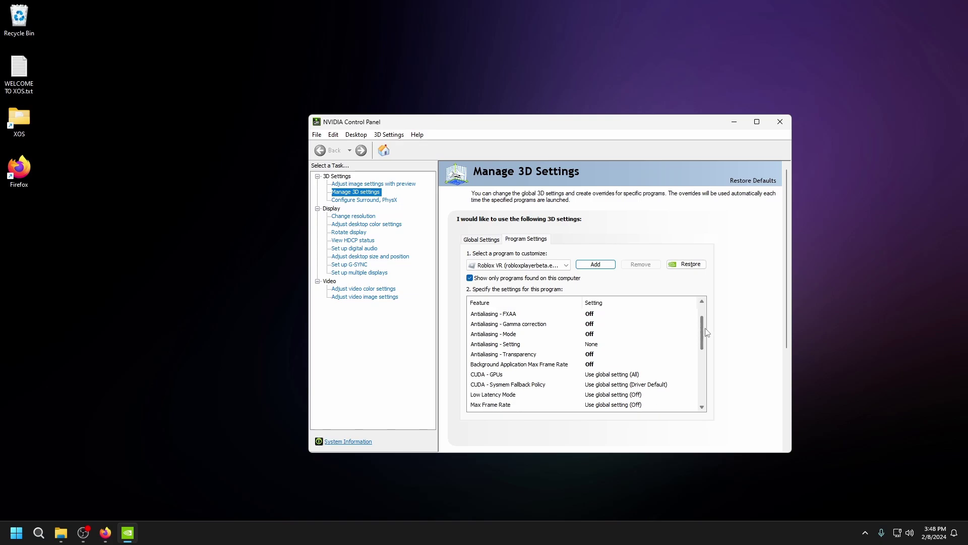
scroll(707, 333, down, 1)
scroll(707, 335, down, 1)
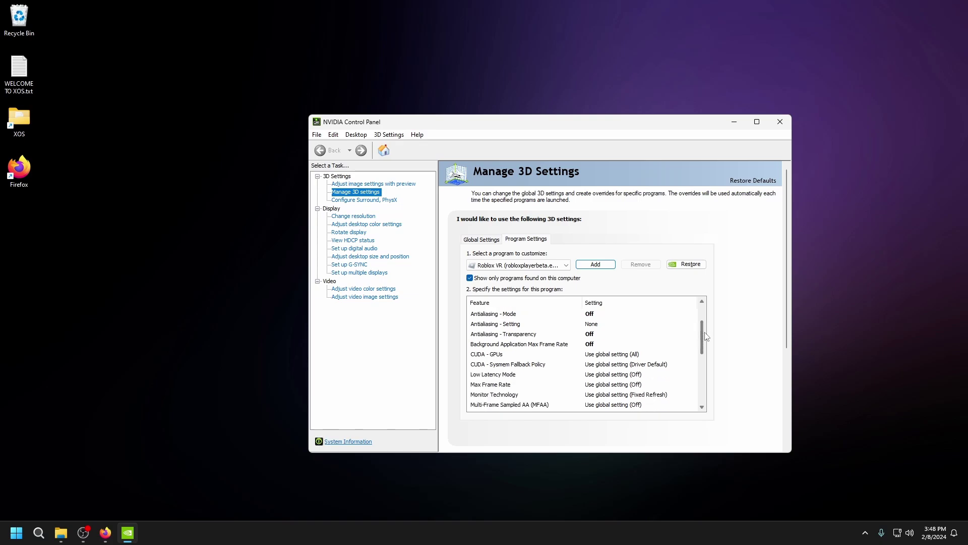
scroll(706, 337, down, 3)
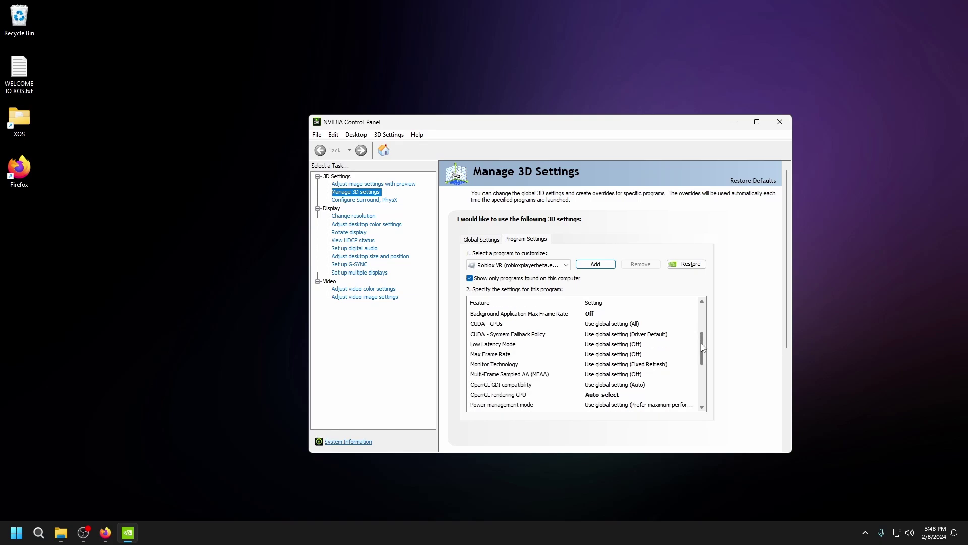
scroll(703, 349, down, 1)
scroll(702, 352, down, 1)
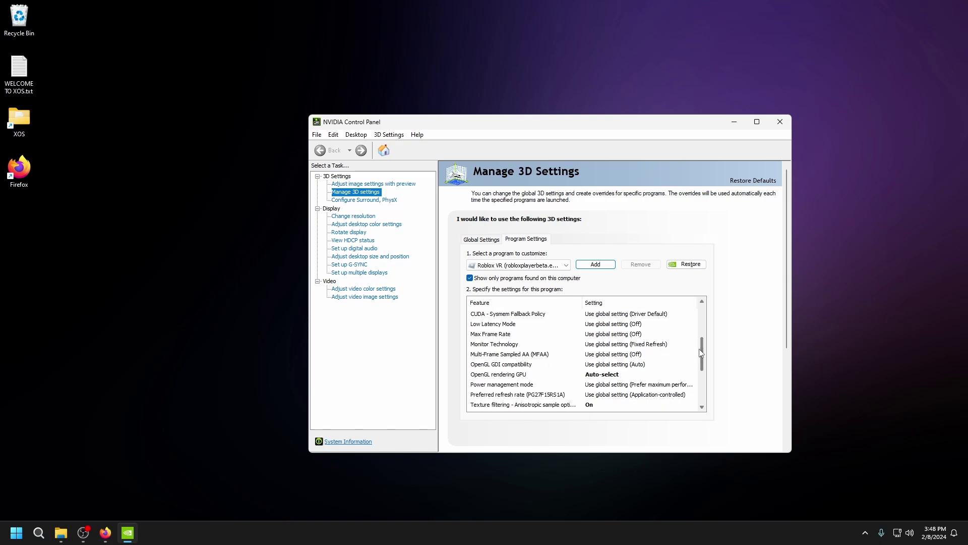
drag(701, 353, 699, 380)
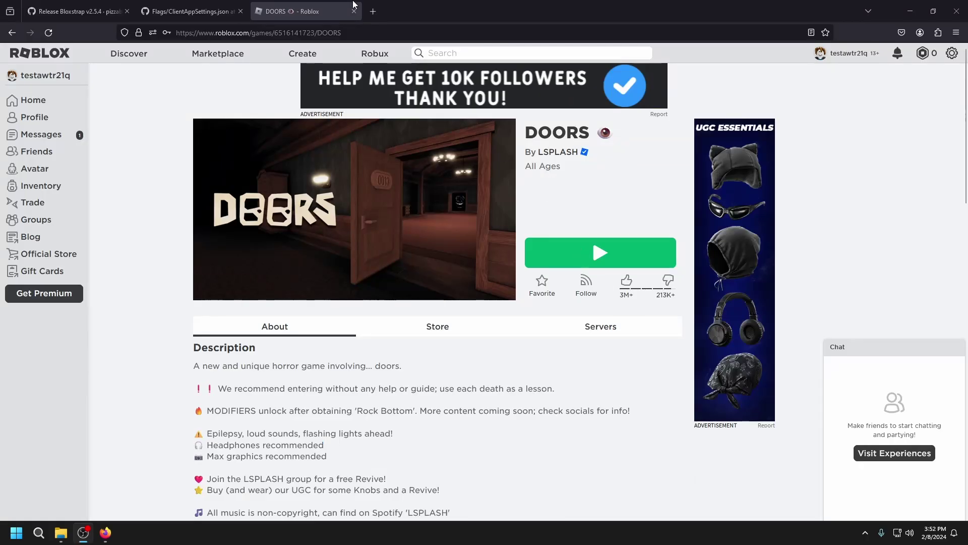
Step: Load bitsum.com in a new Firefox tab
click(375, 12)
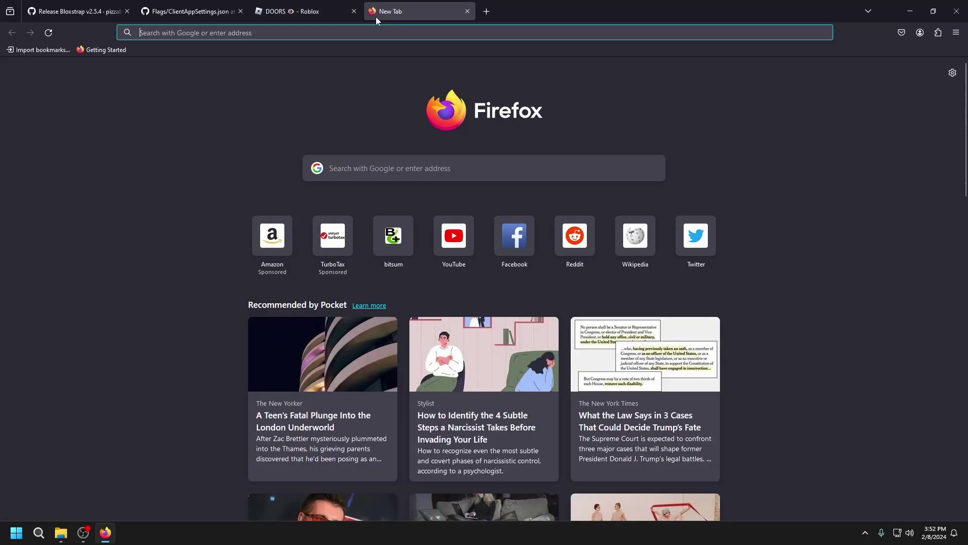
text(bitsum.com)
key(Return)
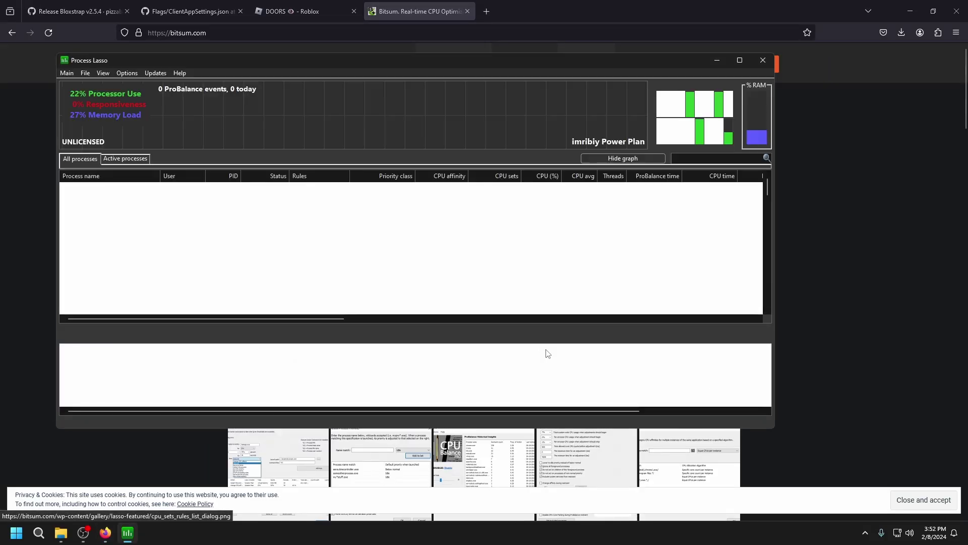
Step: Return to the DOORS tab and launch the game in Roblox
click(287, 11)
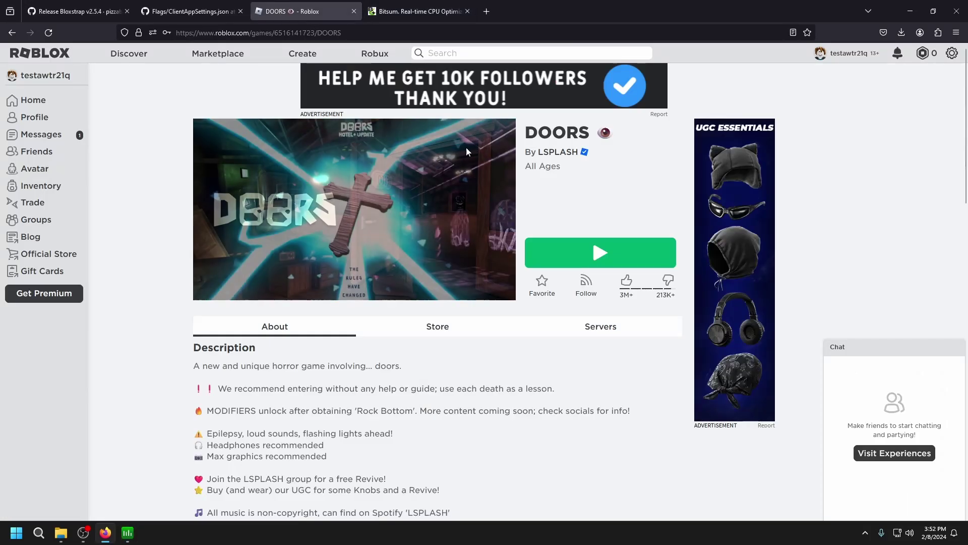
click(580, 252)
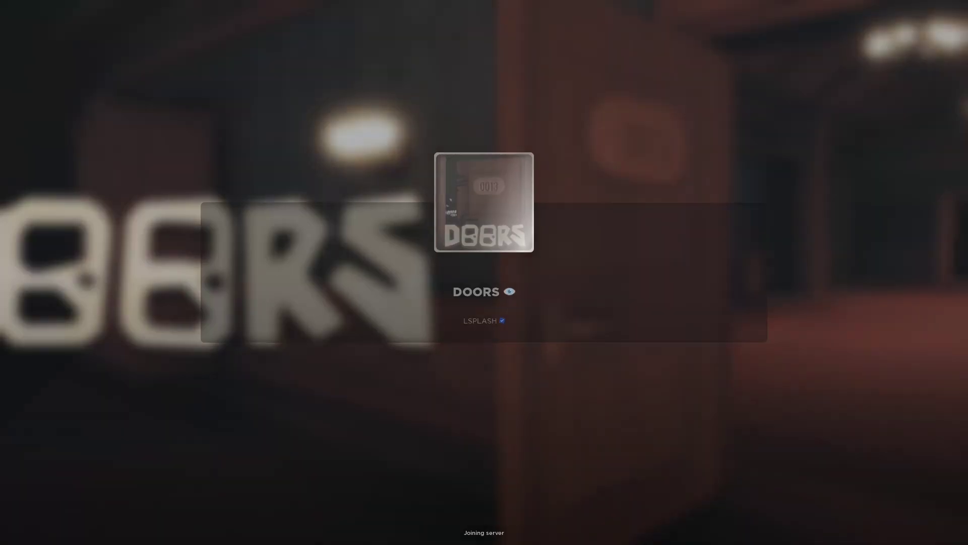
Step: In Process Lasso, set RobloxPlayerBeta.exe to always run at High CPU priority
key(alt+Tab)
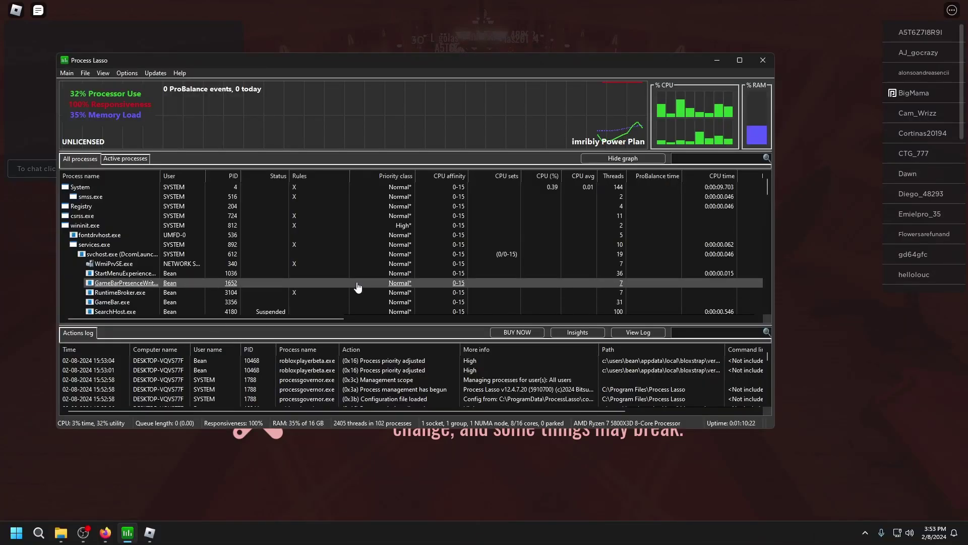
text(roblox)
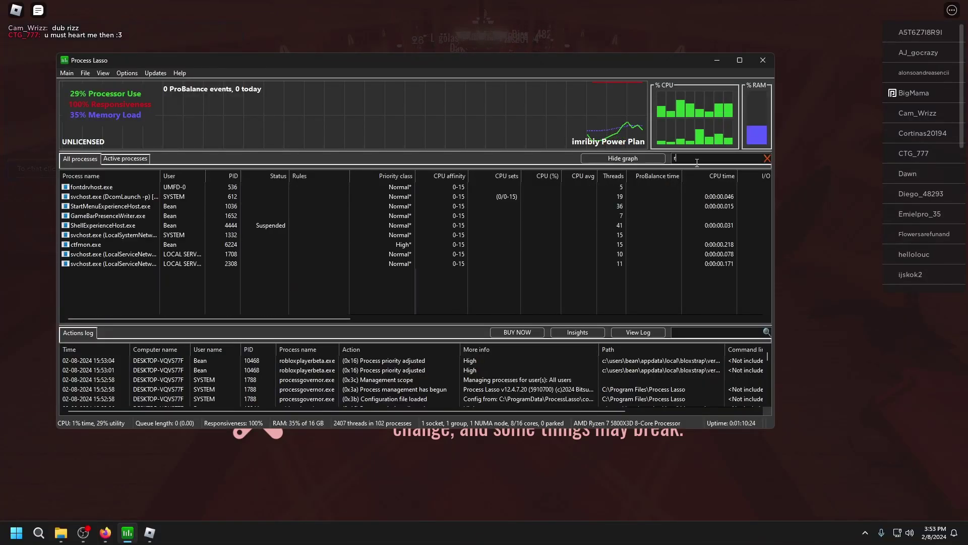
click(101, 187)
right_click(99, 188)
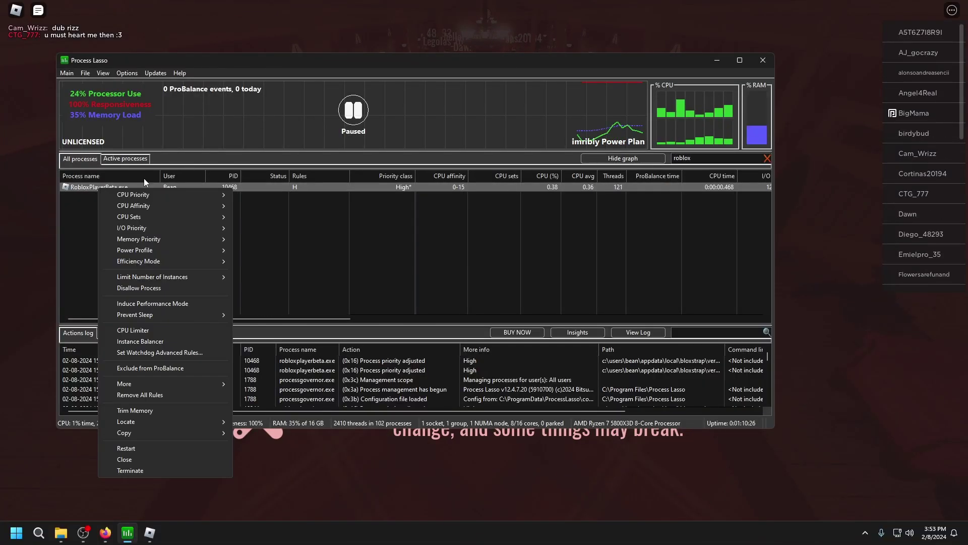
mouse_move(186, 197)
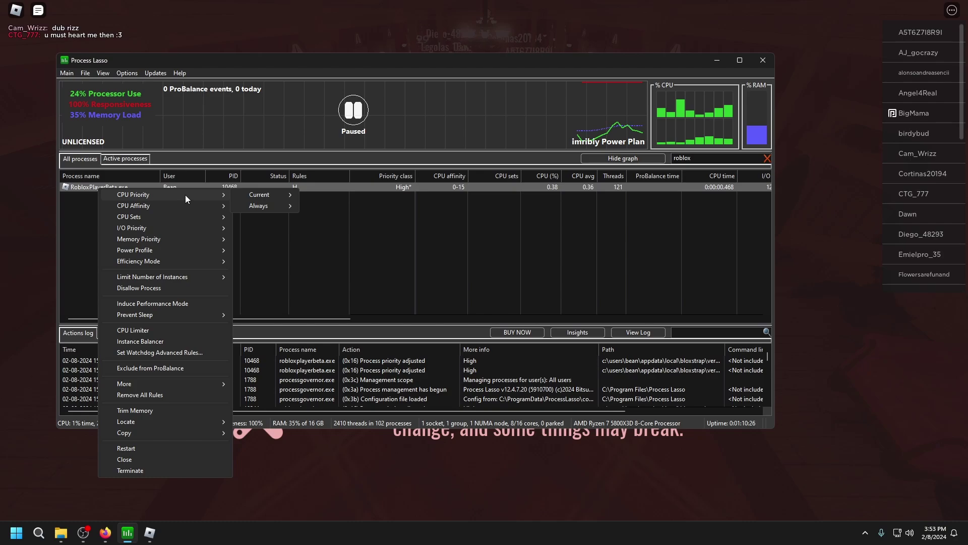
mouse_move(276, 207)
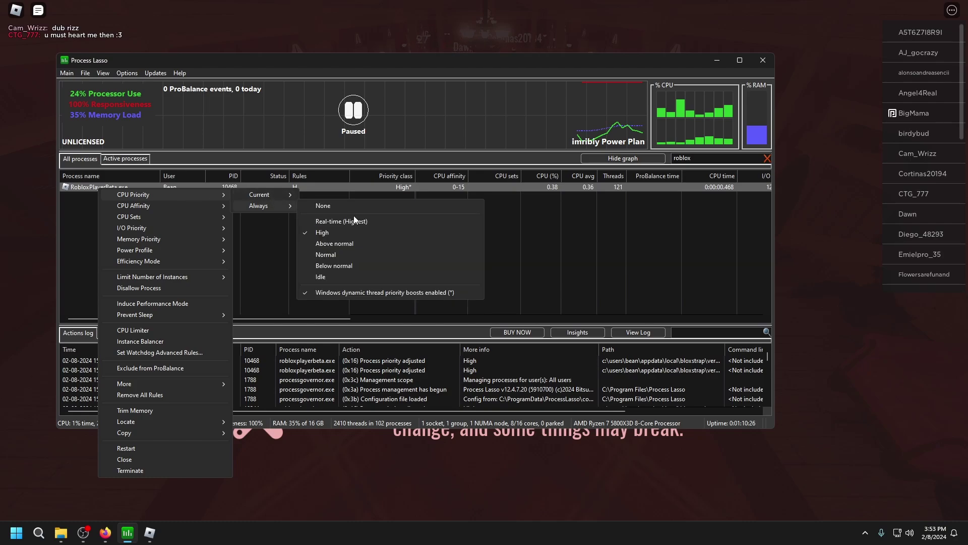
click(343, 231)
Step: Give RobloxPlayerBeta.exe the Bitsum Highest Performance power profile and dismiss the notice
right_click(174, 190)
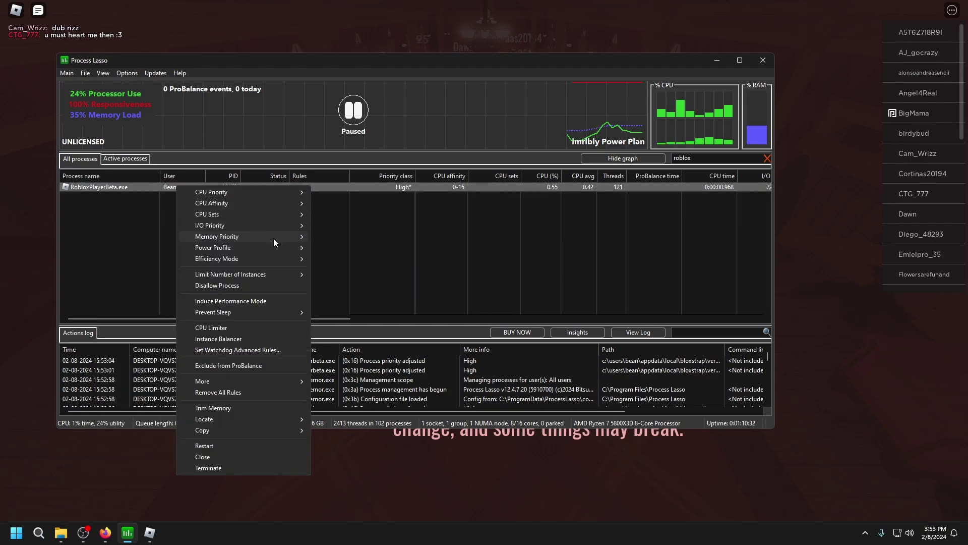
mouse_move(277, 249)
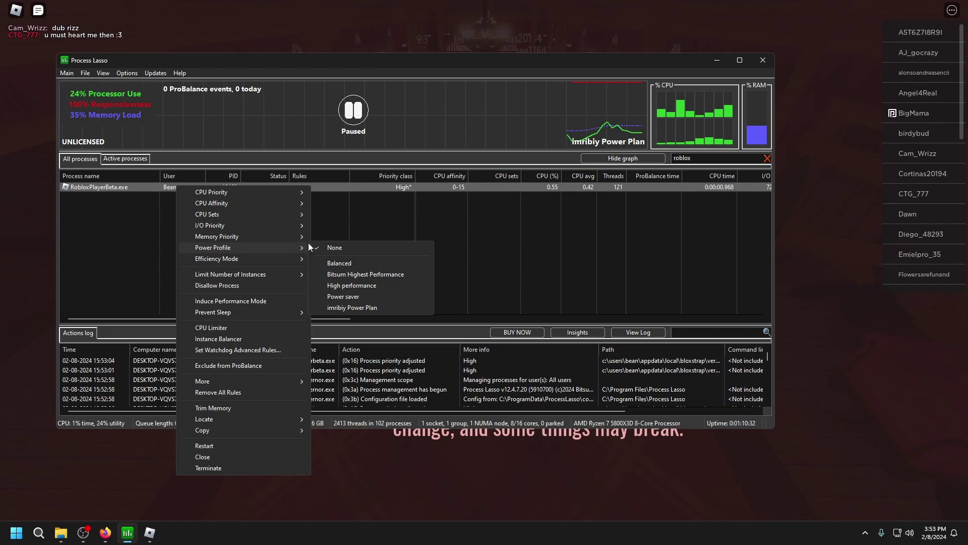
click(414, 274)
click(437, 261)
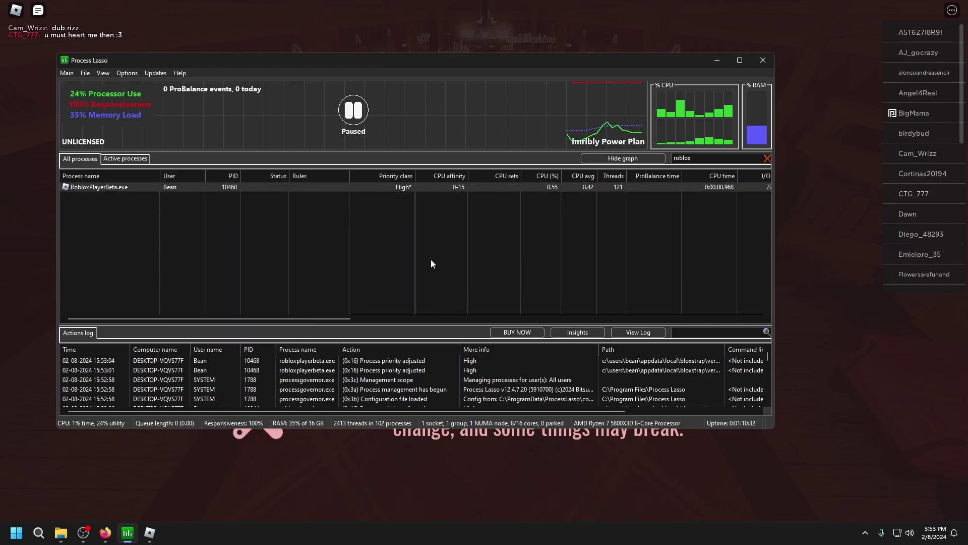
click(808, 274)
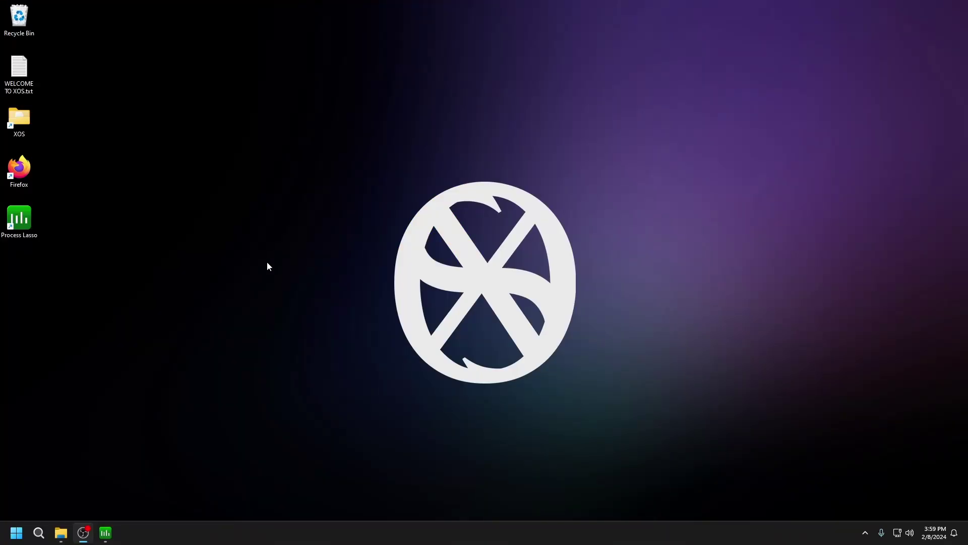